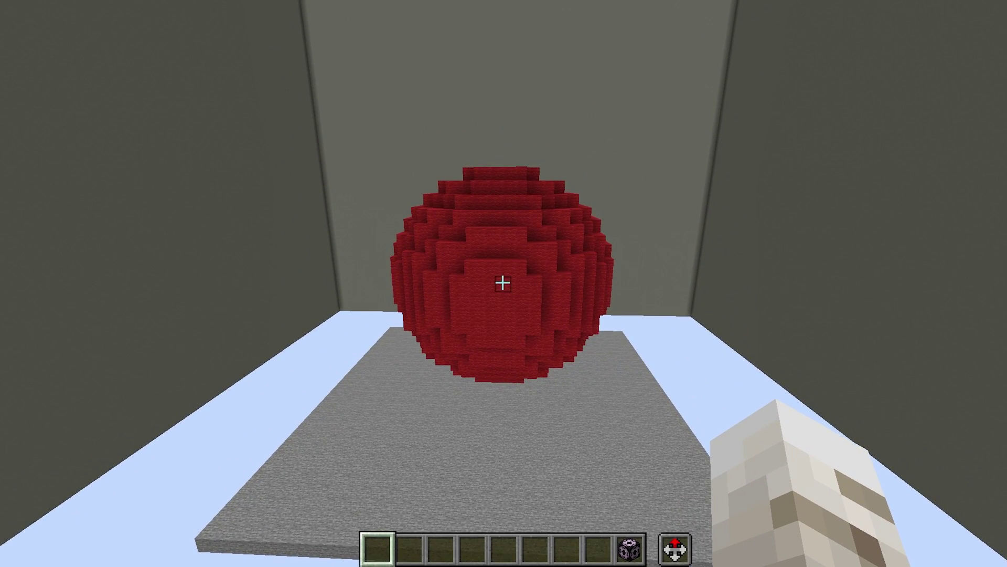
- Open the editor and bring up the Animated Rebuild settings window, placing it clear of the red sphere
key("Caps_Lock")
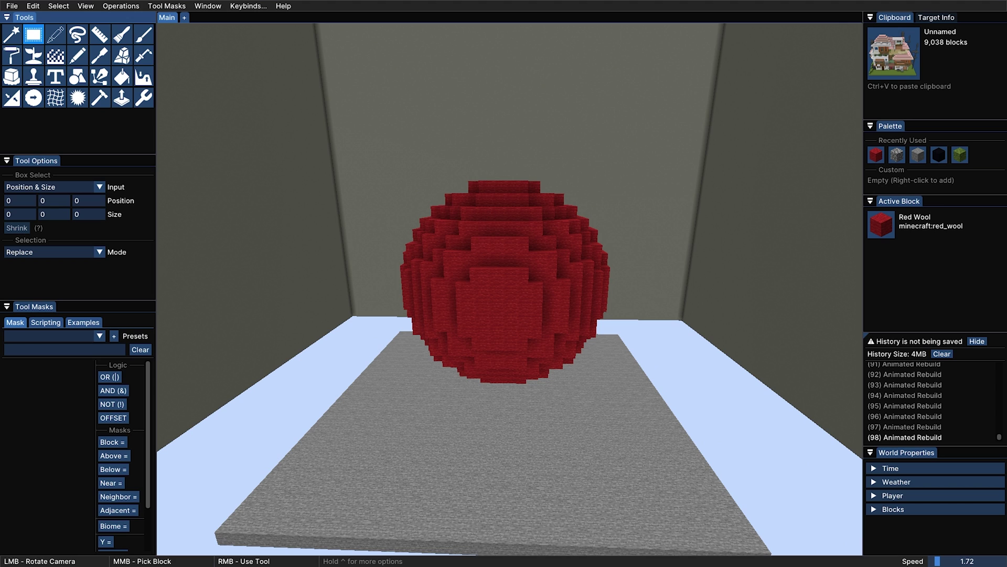
left_click_drag(504, 284, 505, 288)
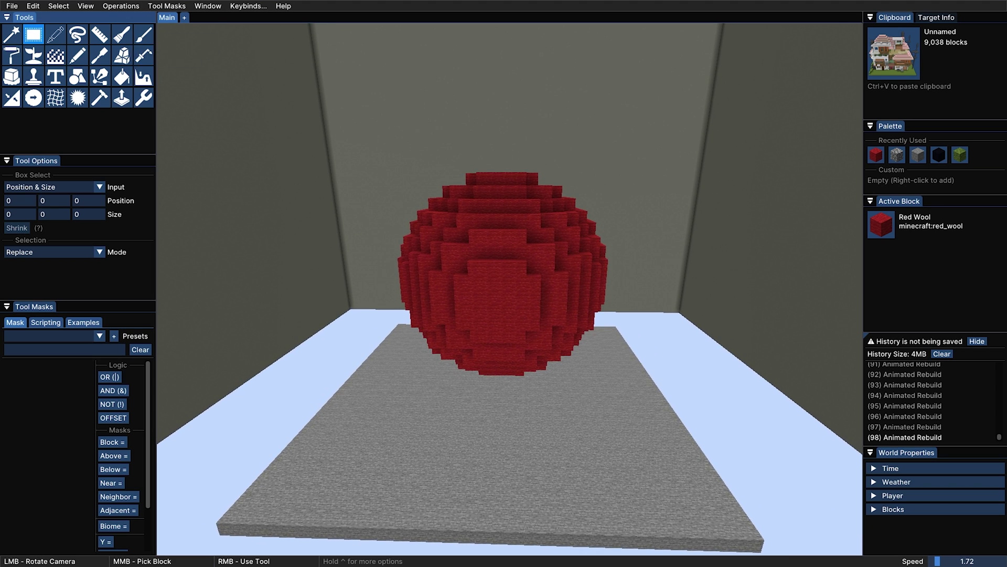
left_click(121, 6)
left_click(134, 185)
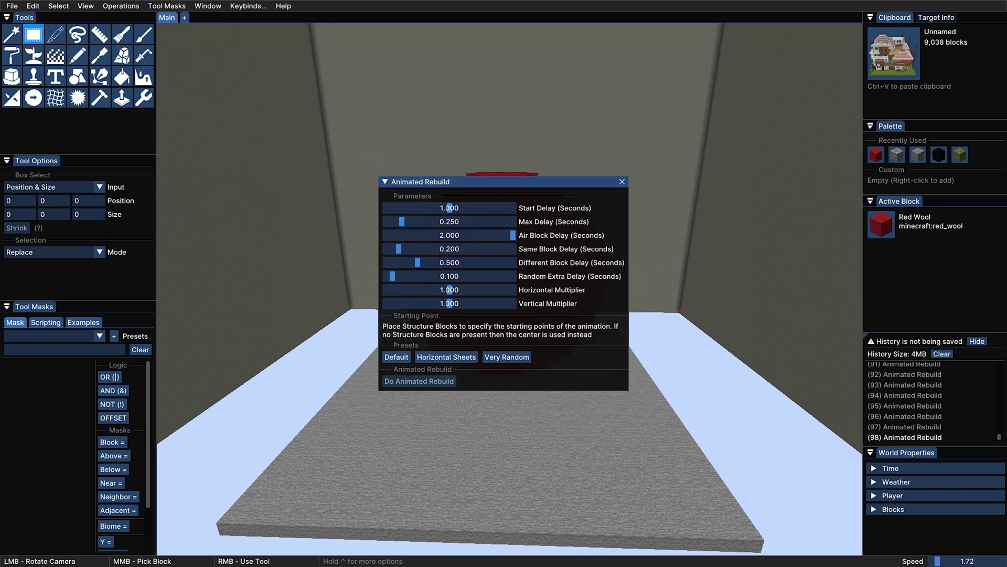
left_click_drag(420, 182, 654, 27)
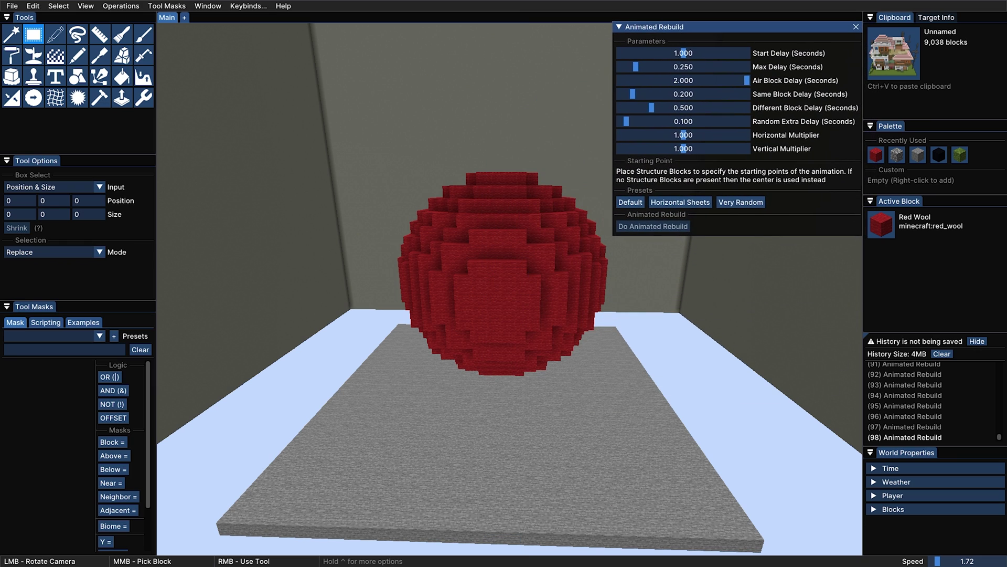
left_click_drag(504, 289, 520, 276)
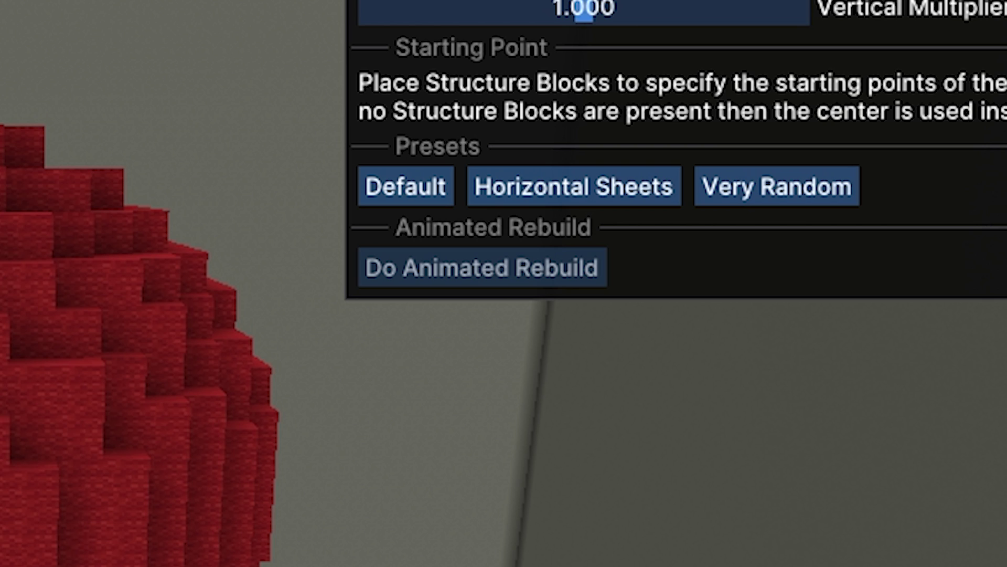
left_click_drag(470, 195, 475, 158)
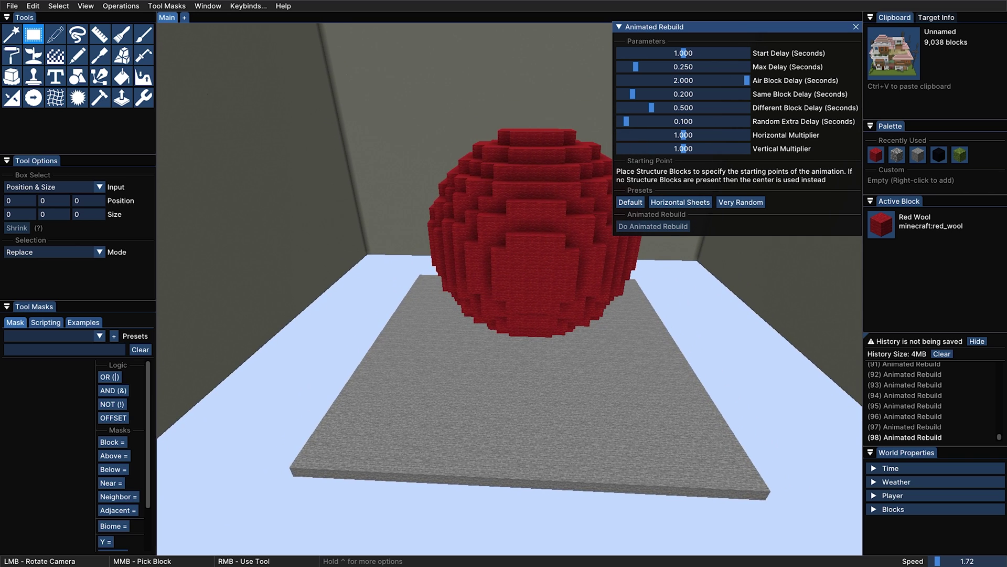
- Box-select a region of 33 × 23 × 32 blocks around the red sphere and confirm the selection
key("d")
right_click_drag(301, 464, 563, 281)
left_click_drag(569, 207, 578, 39)
key("a")
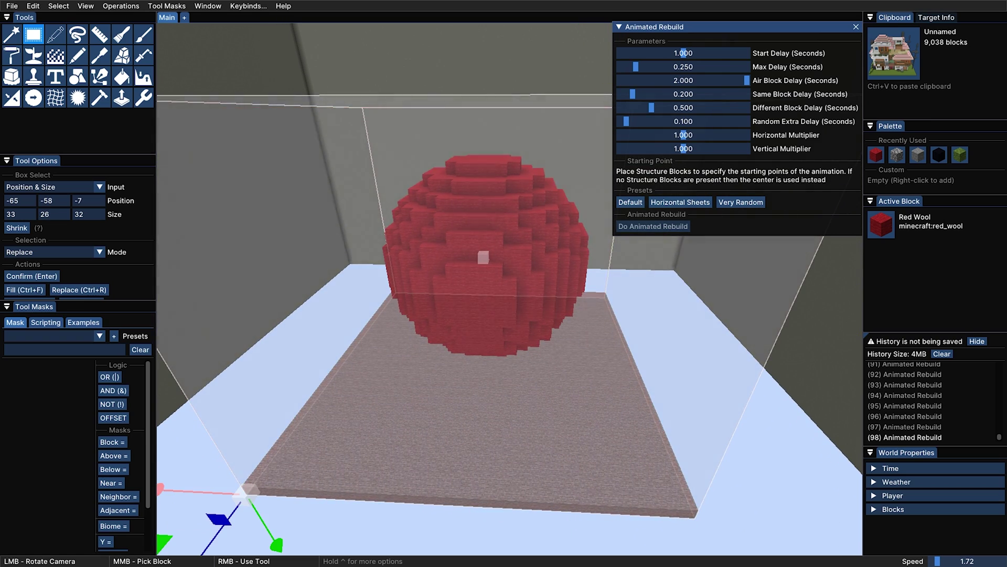
key("w")
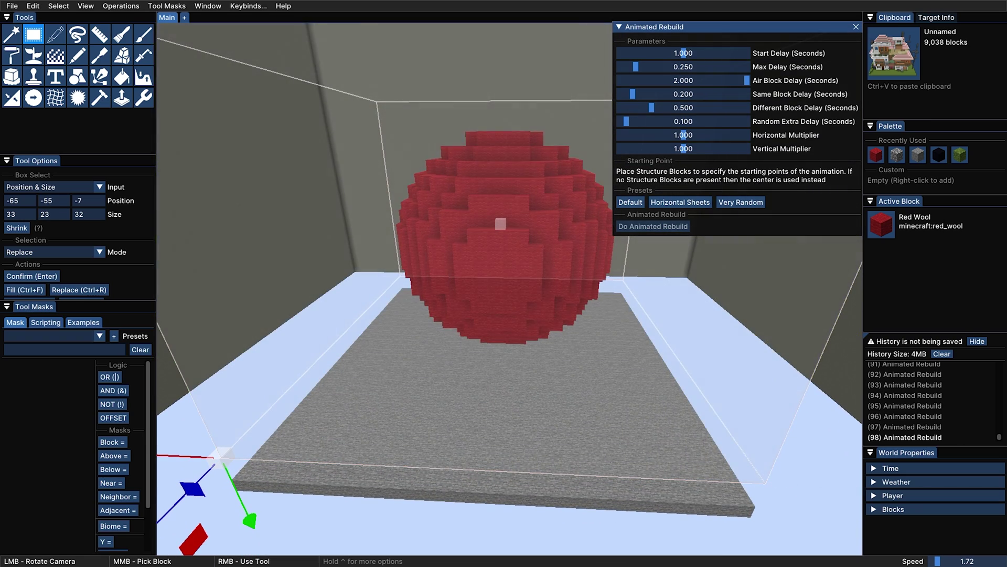
key("Return")
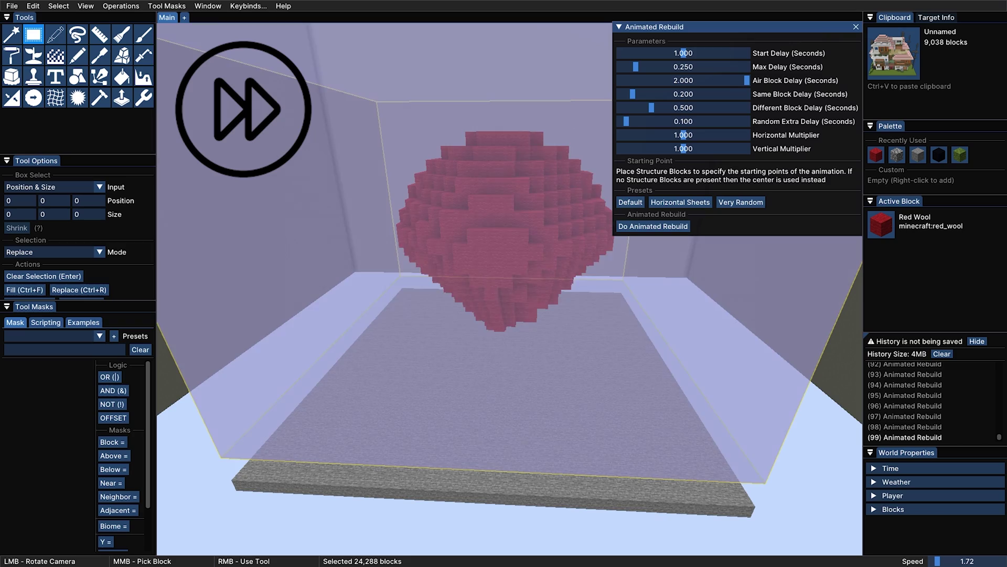
- Apply the Very Random preset and run the animated rebuild on the selected sphere
left_click_drag(503, 315, 525, 273)
key("w")
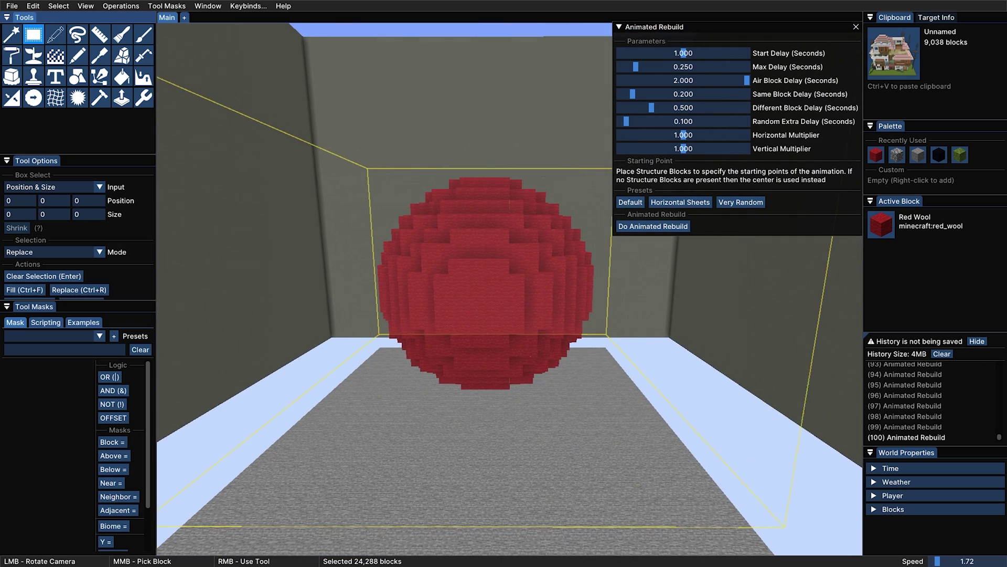
key("a")
key("d")
key("w")
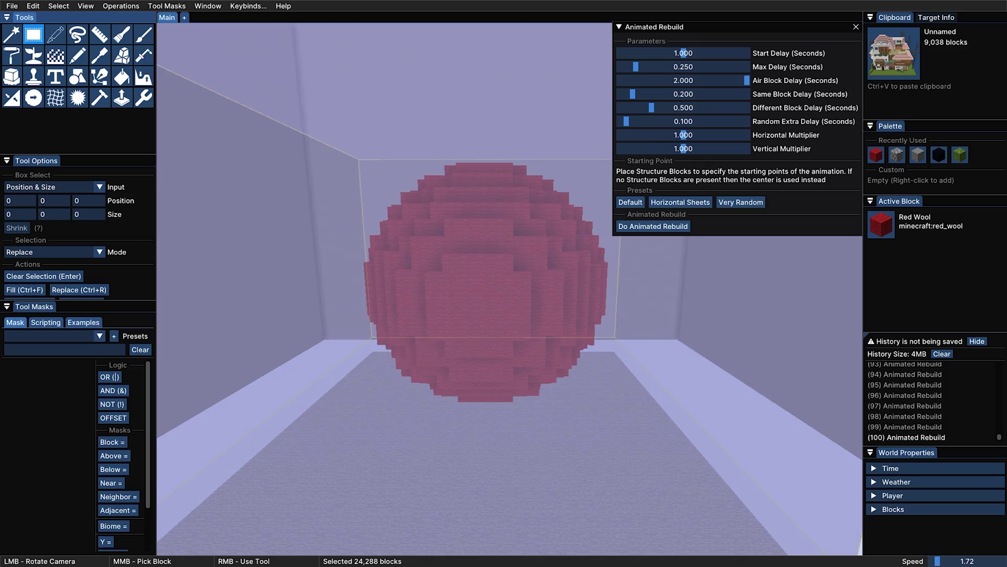
key("s")
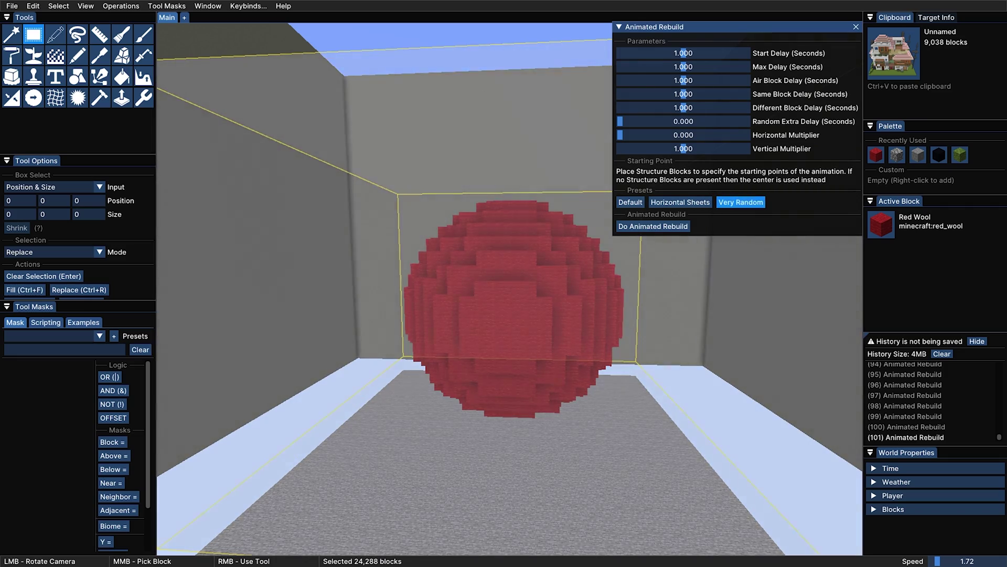
left_click(741, 202)
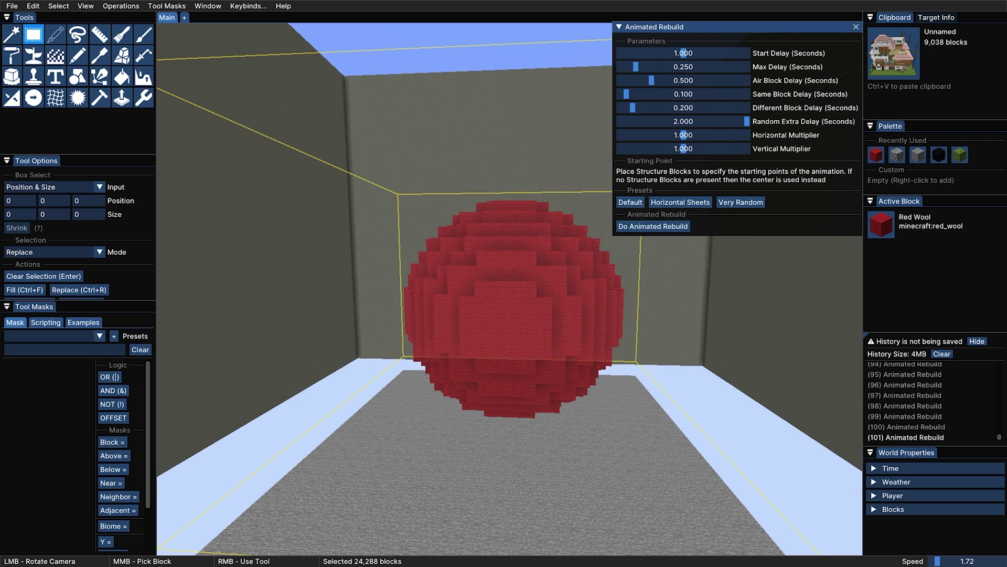
left_click(653, 226)
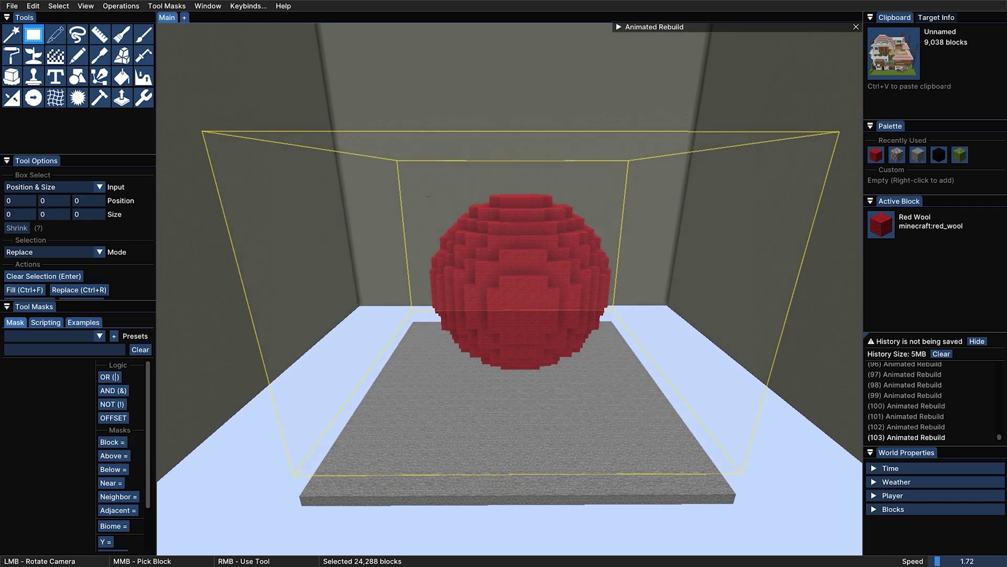
- Try moving the 33 × 35 × 32 box selection away from the sphere with its move gizmo
left_click_drag(428, 196, 434, 225)
key("space")
key("d")
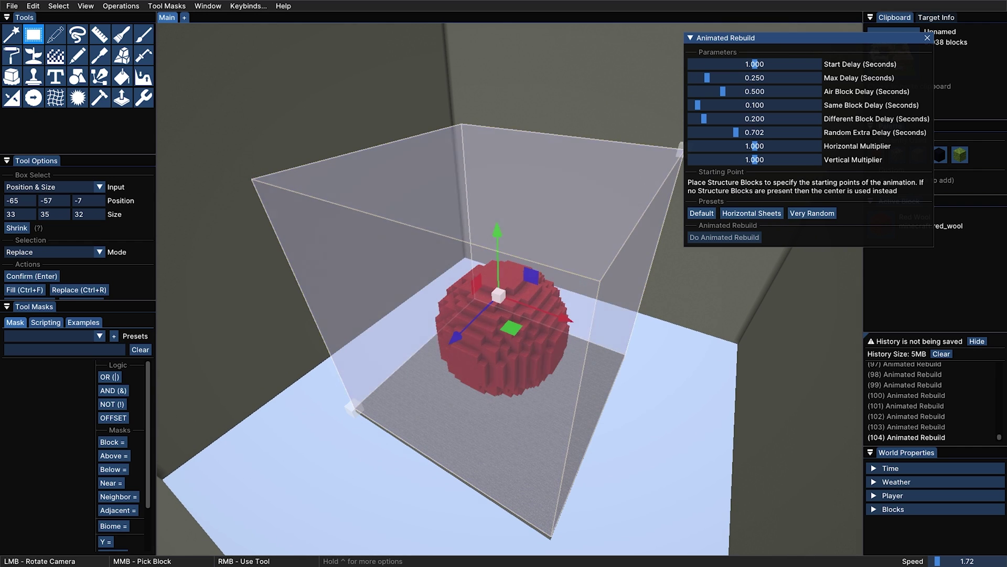
left_click_drag(537, 278, 564, 245)
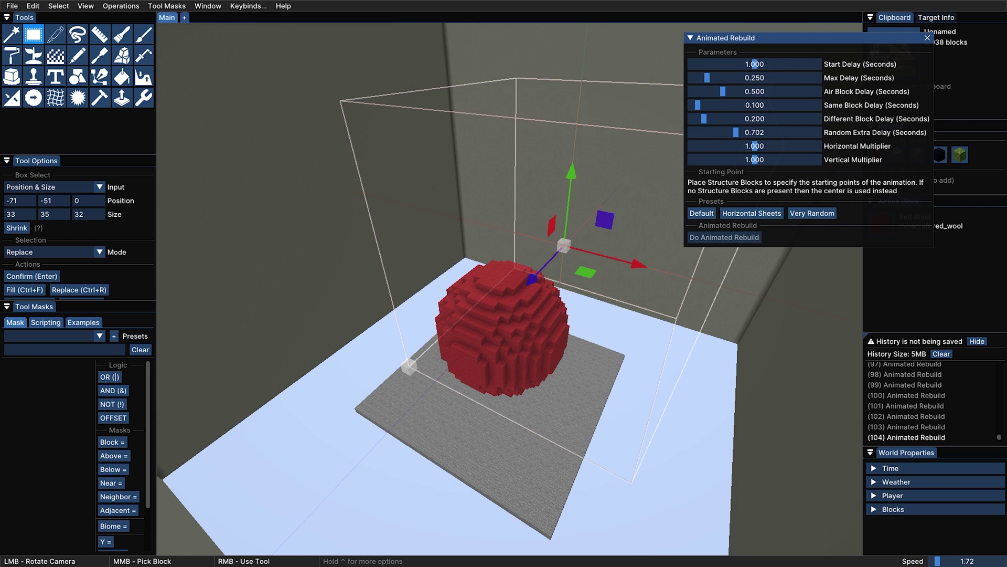
left_click_drag(564, 245, 603, 219)
key("w")
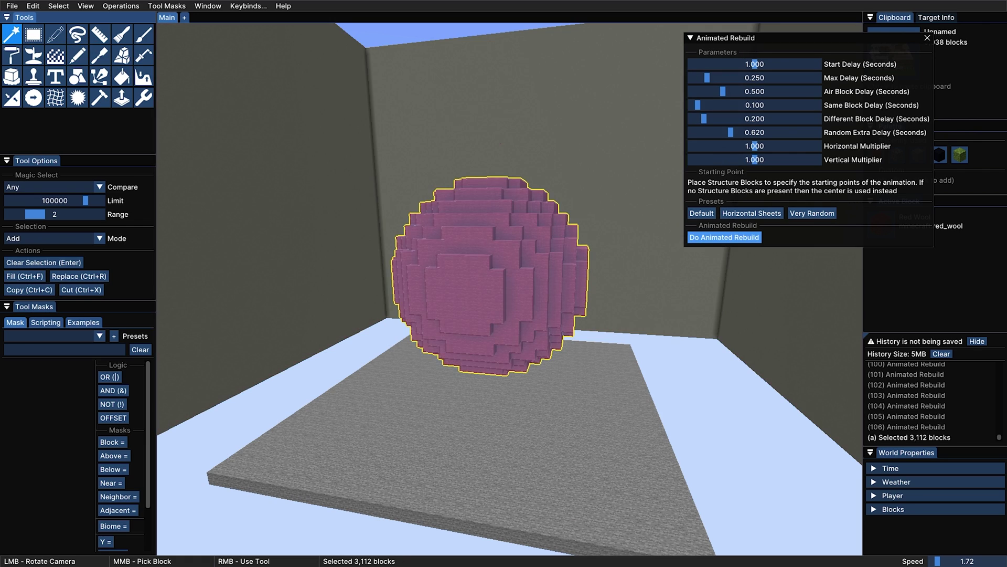
- Run the animated rebuild on the magic-selected sphere with a random extra delay of 0.620 seconds
left_click(724, 238)
key("a")
key("w")
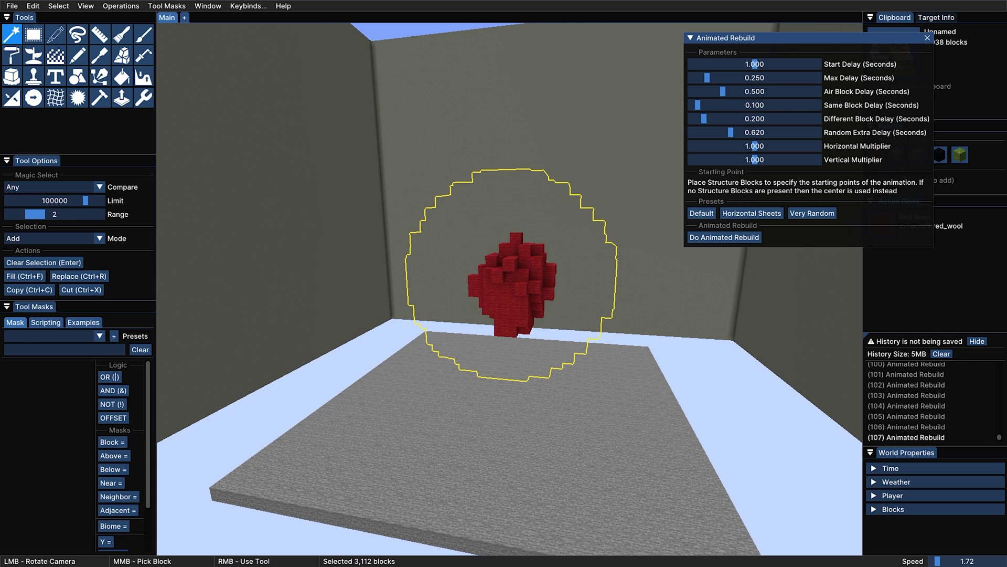
key("s")
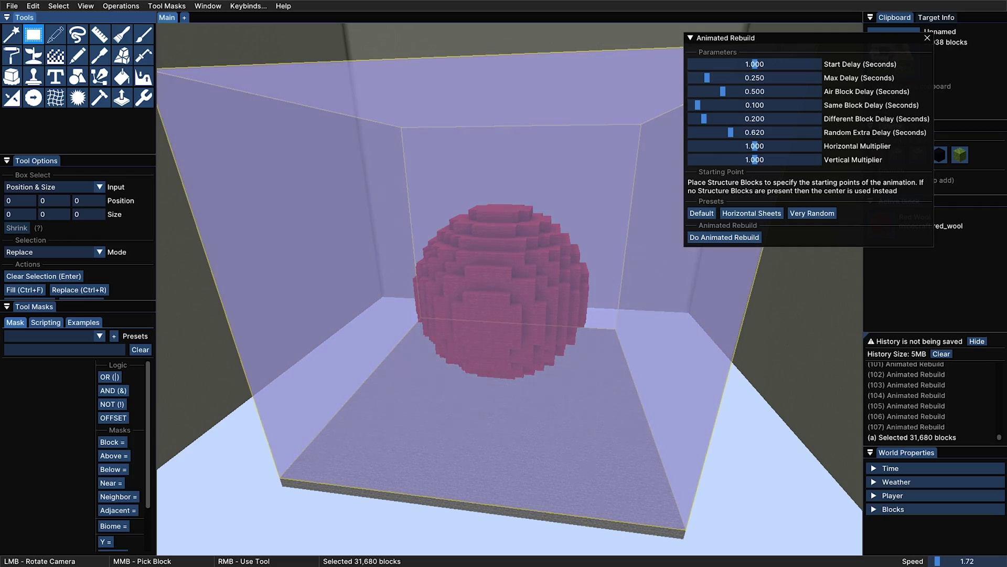
- Leave the editor and place a structure block on the underside of the red sphere as the animation's starting point
key("w")
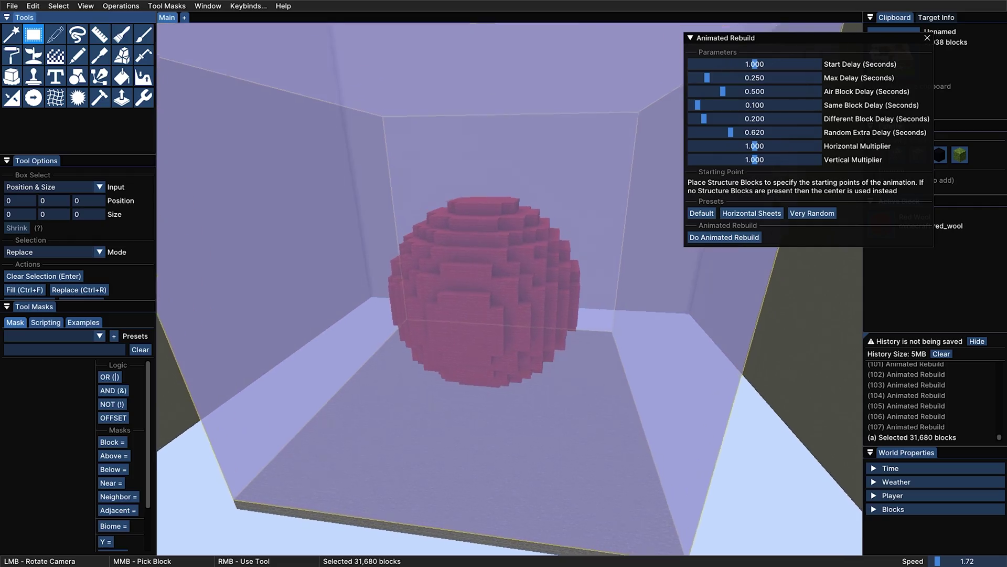
key("Shift_R")
key("w")
key("w")
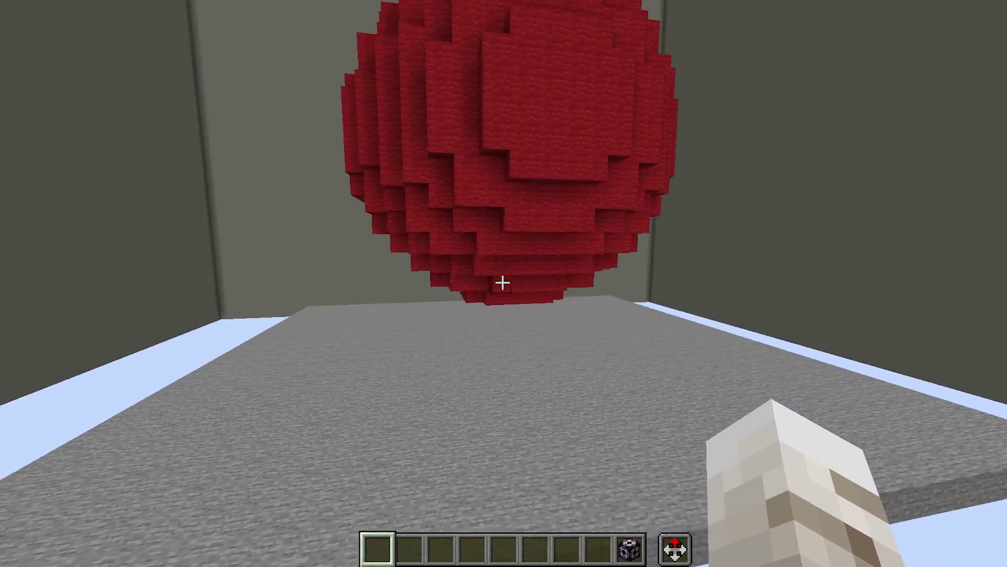
key("9")
key("w")
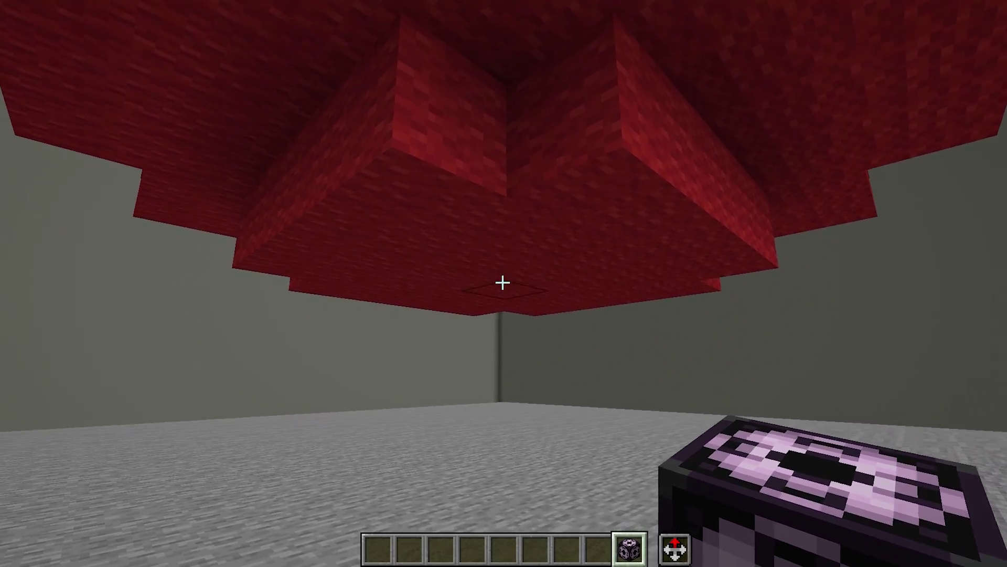
right_click(503, 283)
key("s")
key("space")
key("s")
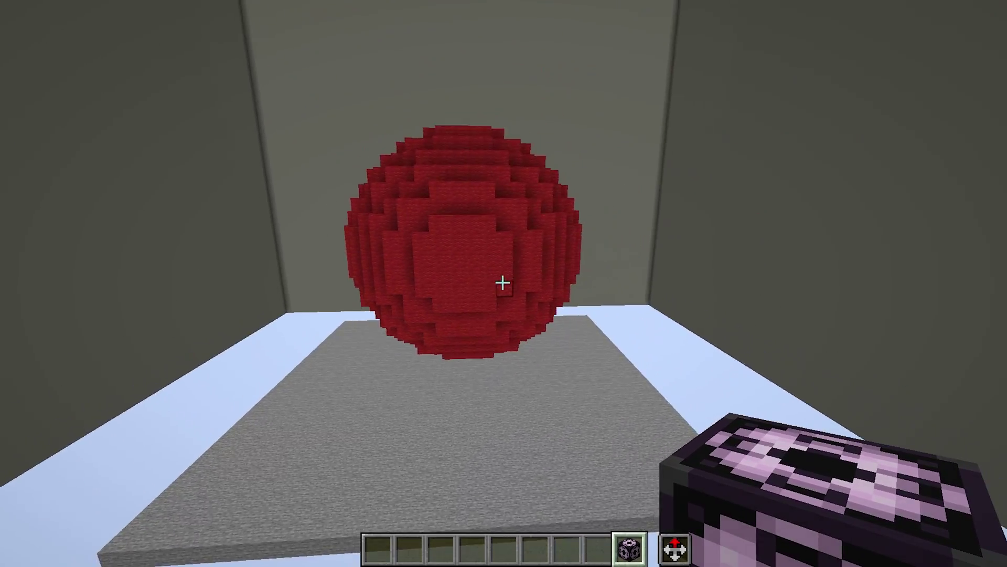
- Return to the editor and run the animated rebuild on the box-selected sphere from the structure block
key("Shift_R")
key("d")
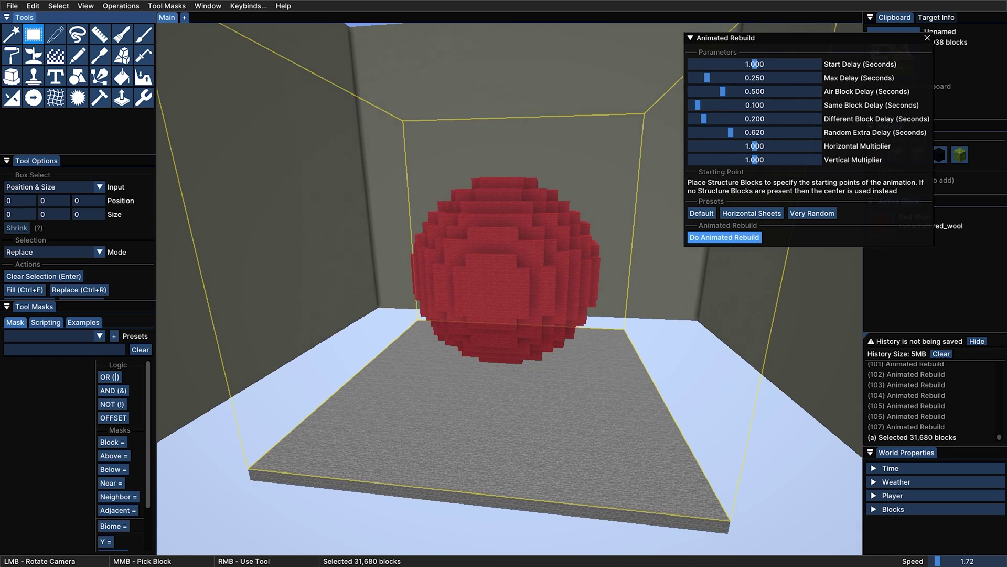
left_click(724, 237)
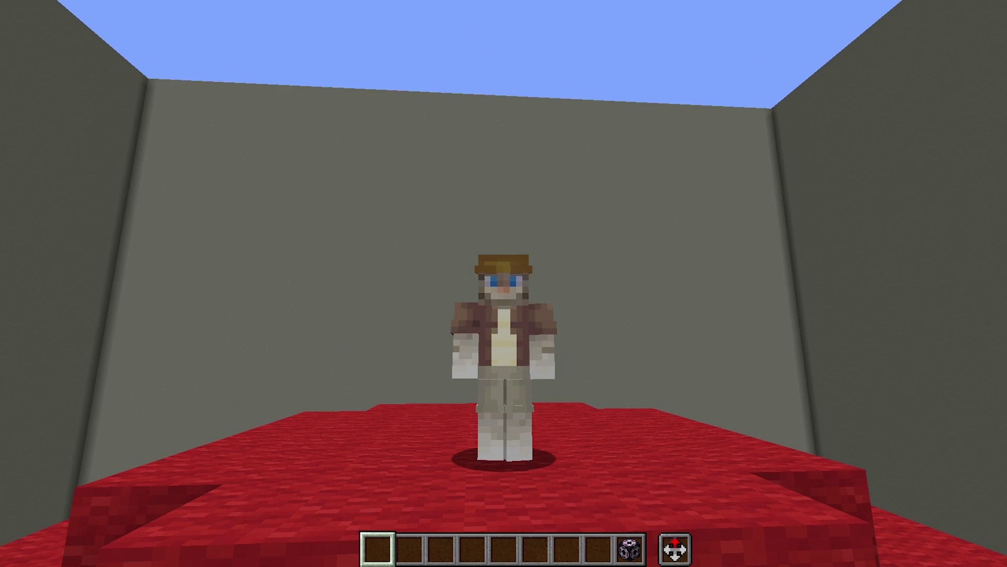
key("c")
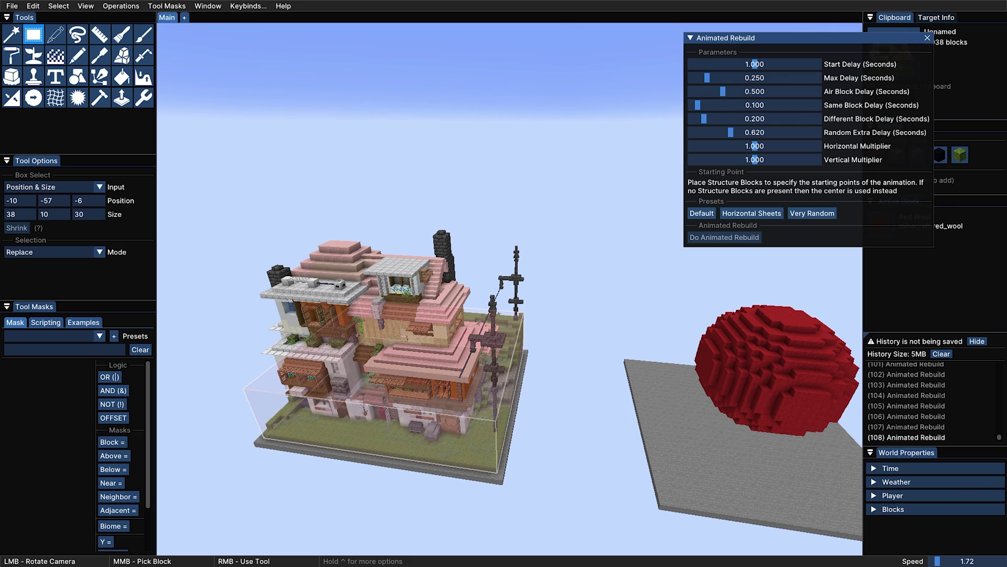
- Extend the box selection to 38 × 39 × 30 blocks so it encloses the whole house, and confirm it
left_click_drag(525, 226, 529, 78)
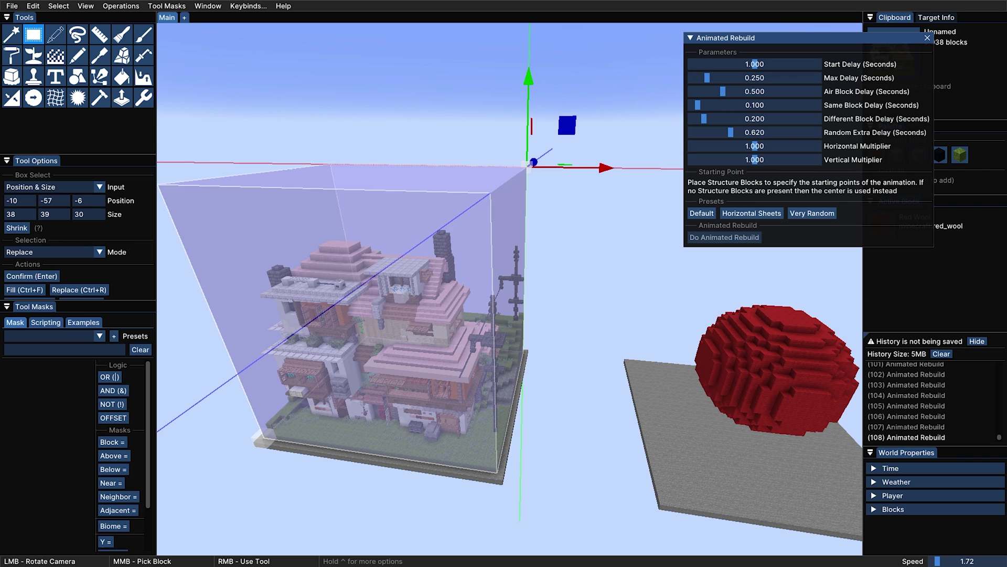
key("a")
key("Return")
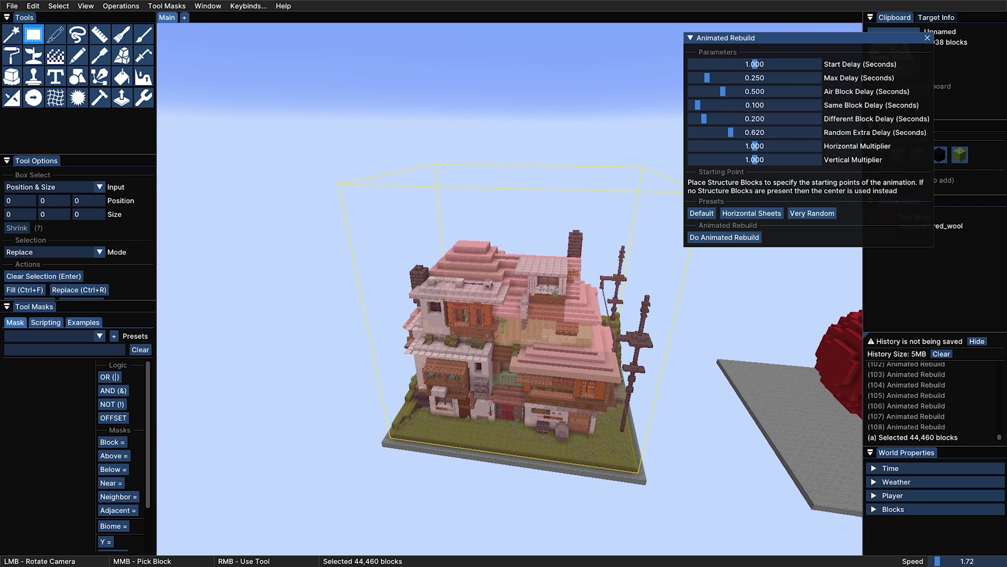
- Apply the Horizontal Sheets preset and run the animated rebuild on the selected house
left_click_drag(530, 294, 588, 248)
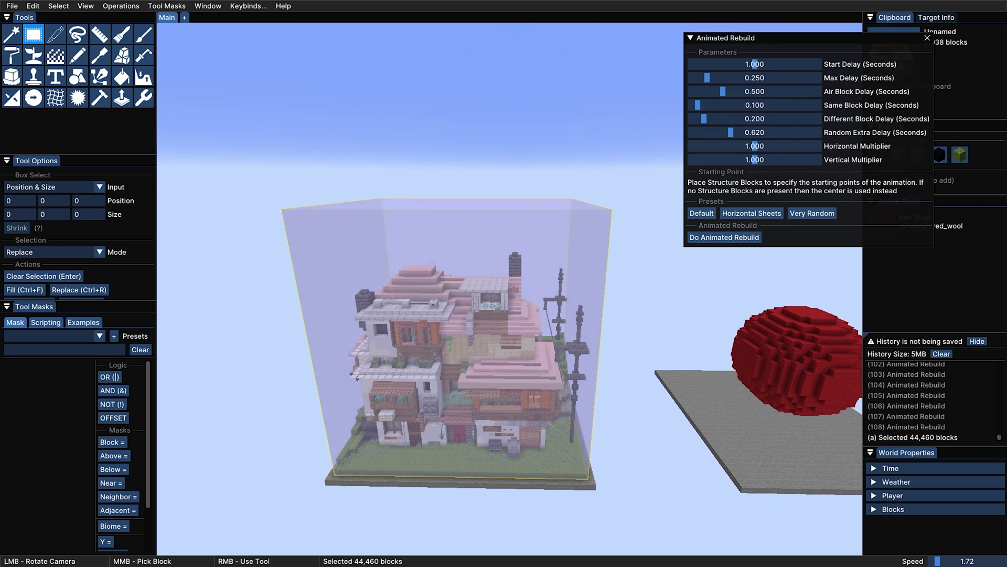
key("shift")
key("a")
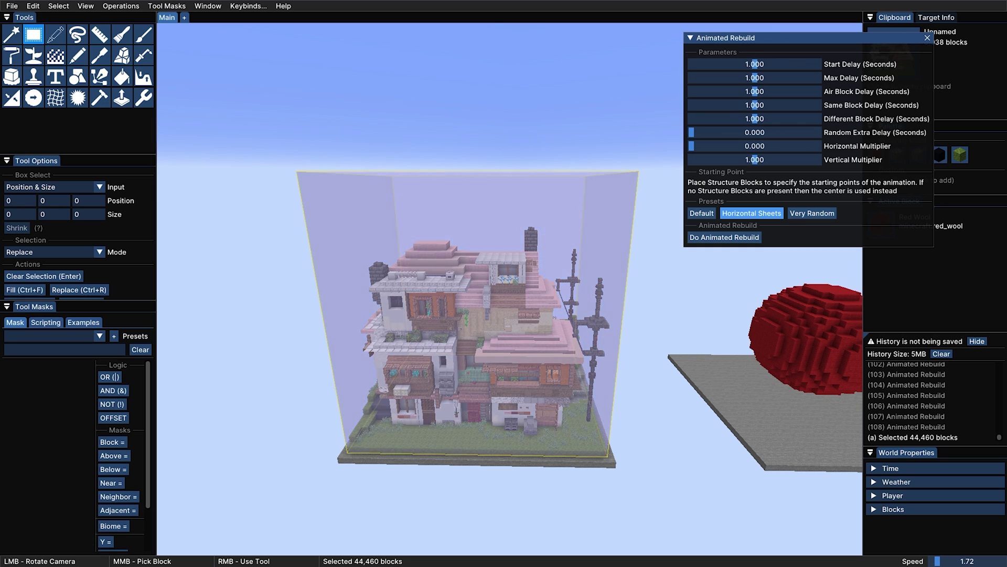
key("shift")
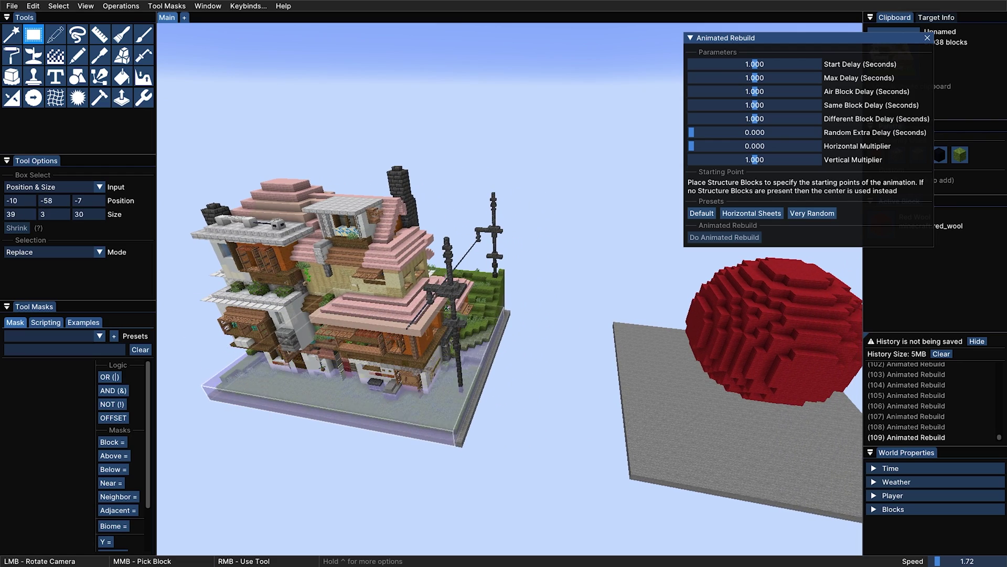
- Box-select the house together with its stone base, about 40 × 40 × 32 blocks, and adjust the lower corner's height
left_click_drag(511, 244, 517, 61)
key("shift")
left_click(224, 355)
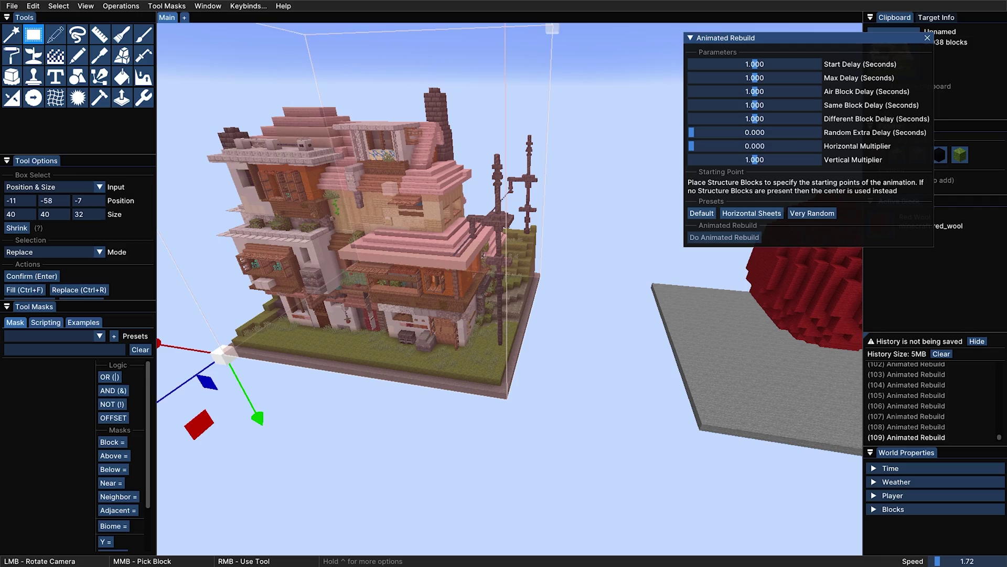
left_click_drag(257, 418, 261, 423)
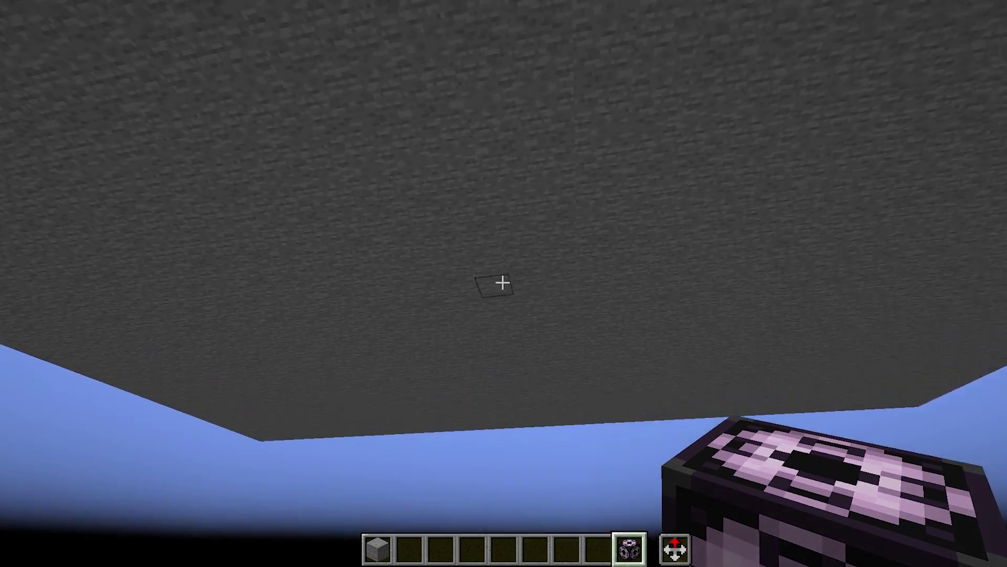
- Place a structure block under the house's stone base as the starting point of the rebuild animation
right_click(503, 283)
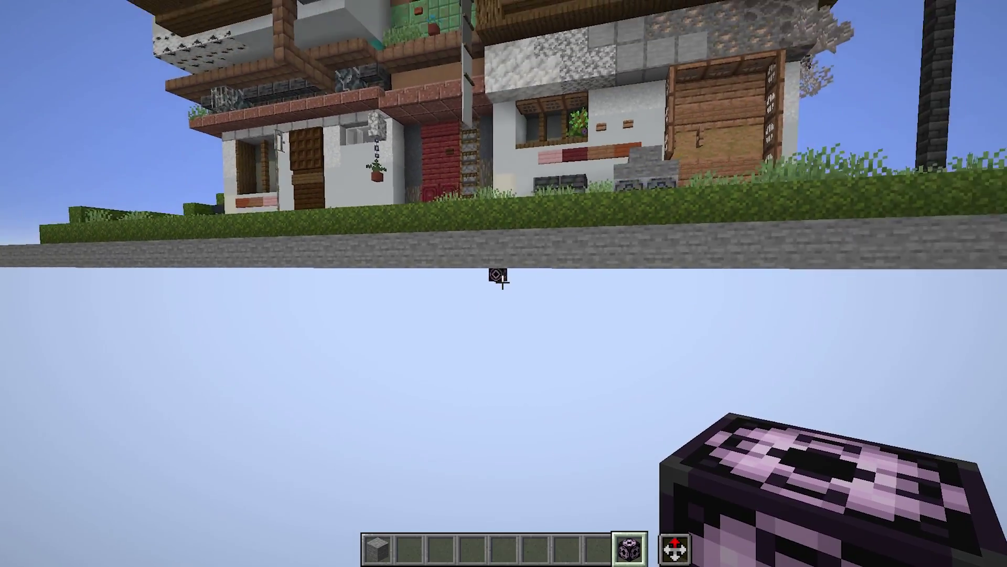
key("s")
key("space")
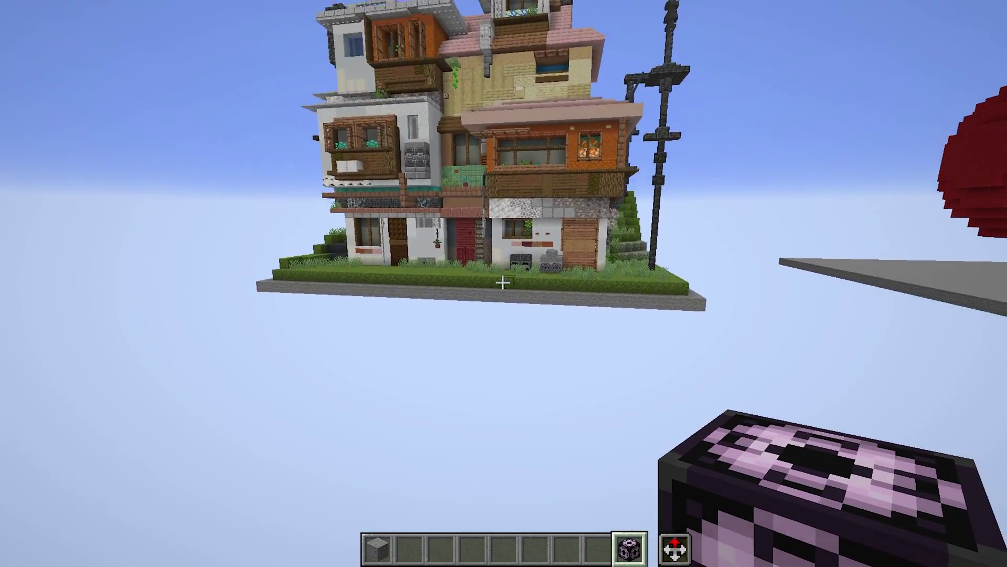
- Return to the editor with the house selected and set the Animated Rebuild's Horizontal Multiplier to 0.074
key("Tab")
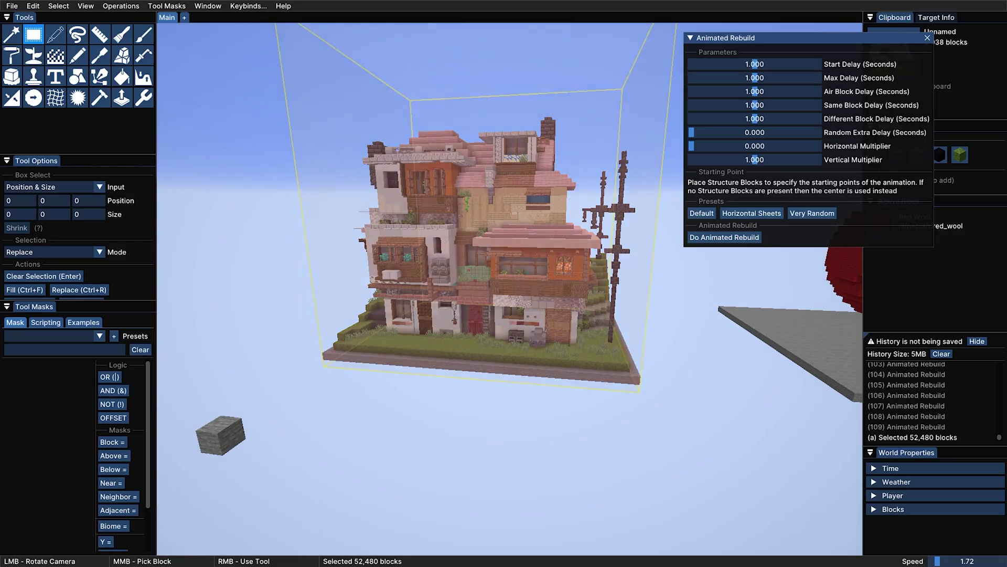
key("space")
key("s")
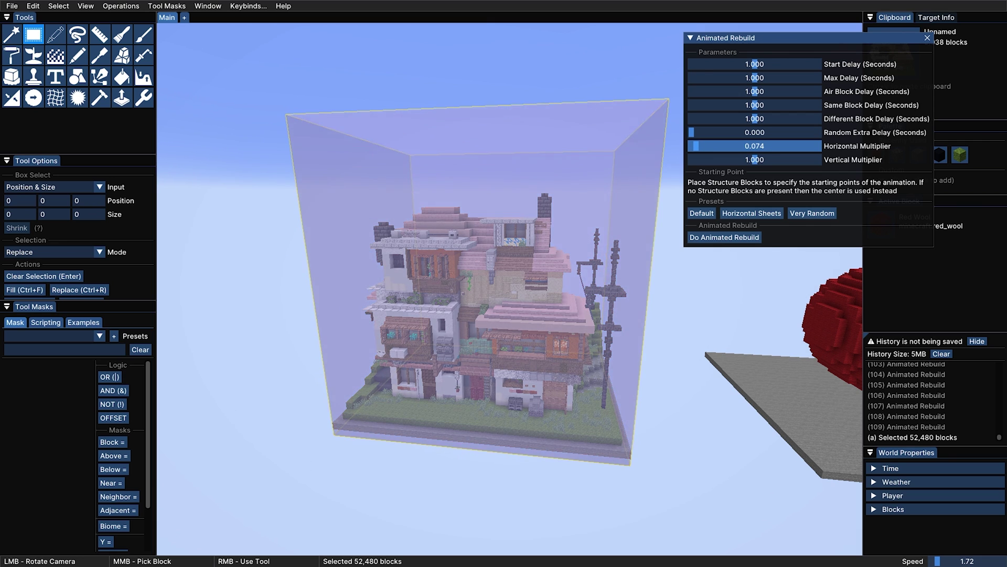
- Fly inside the house in the game view and examine how its blocks rebuild, from the red door up to the roof
key("w")
key("shift")
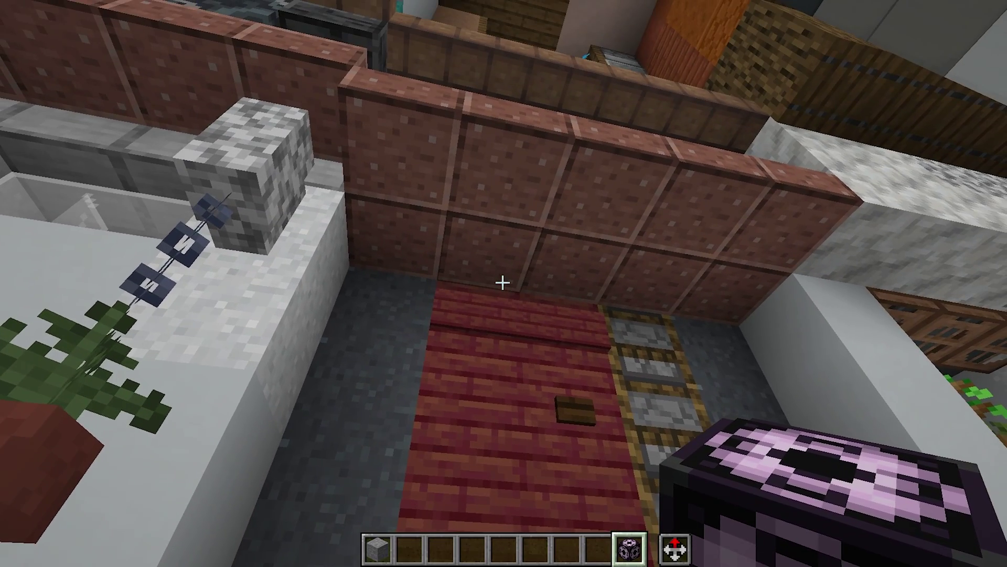
key("F5")
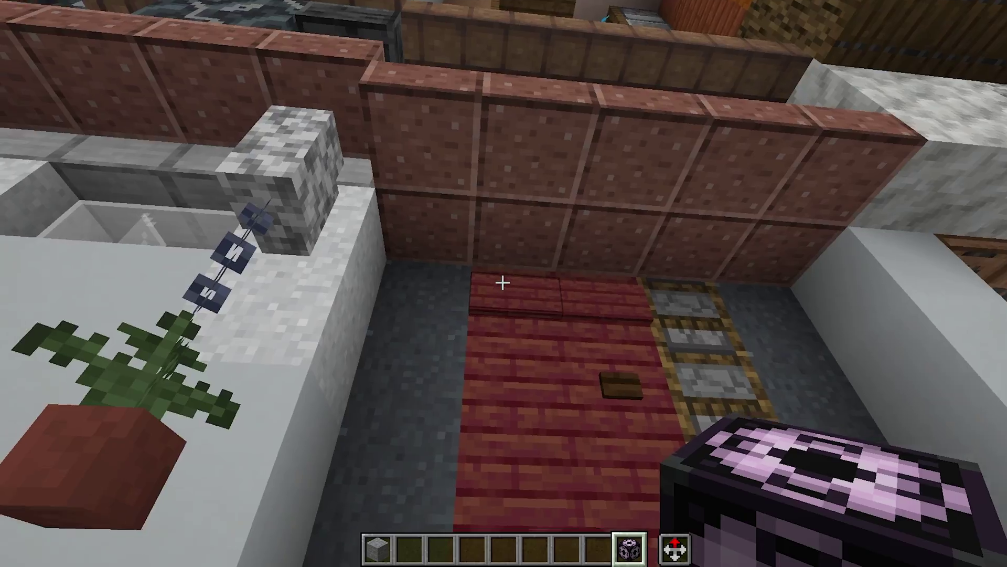
key("alt")
key("e")
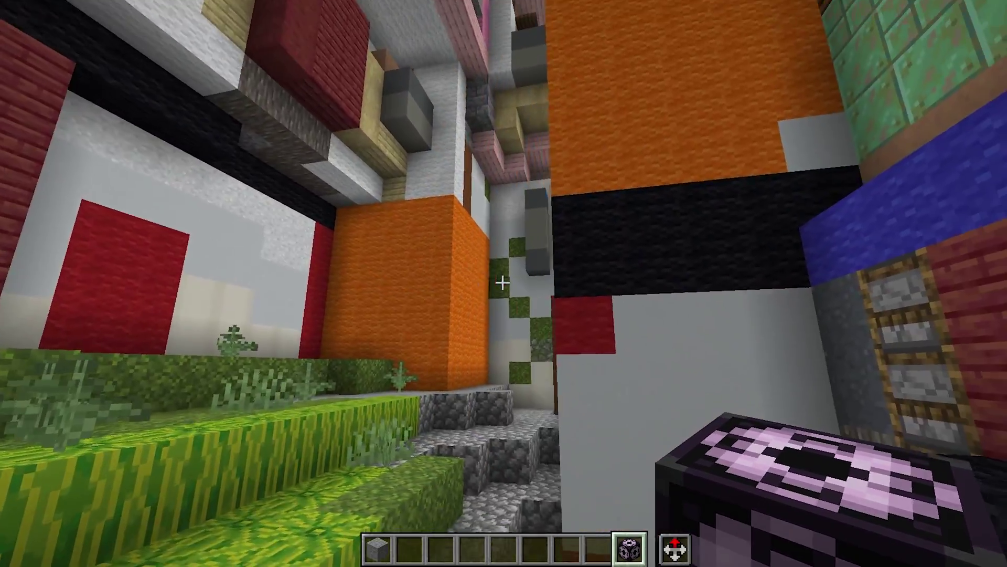
key("w")
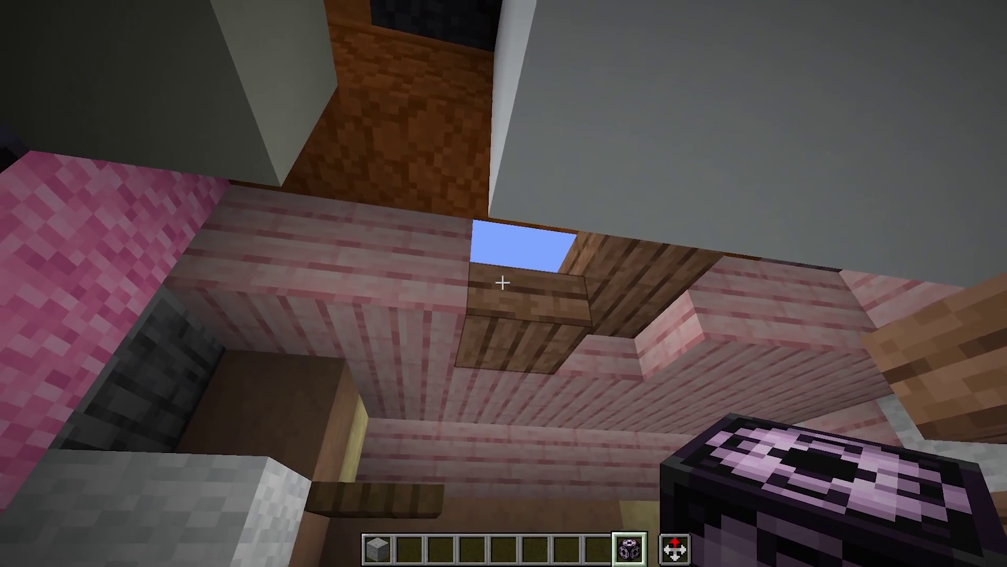
middle_click(503, 284)
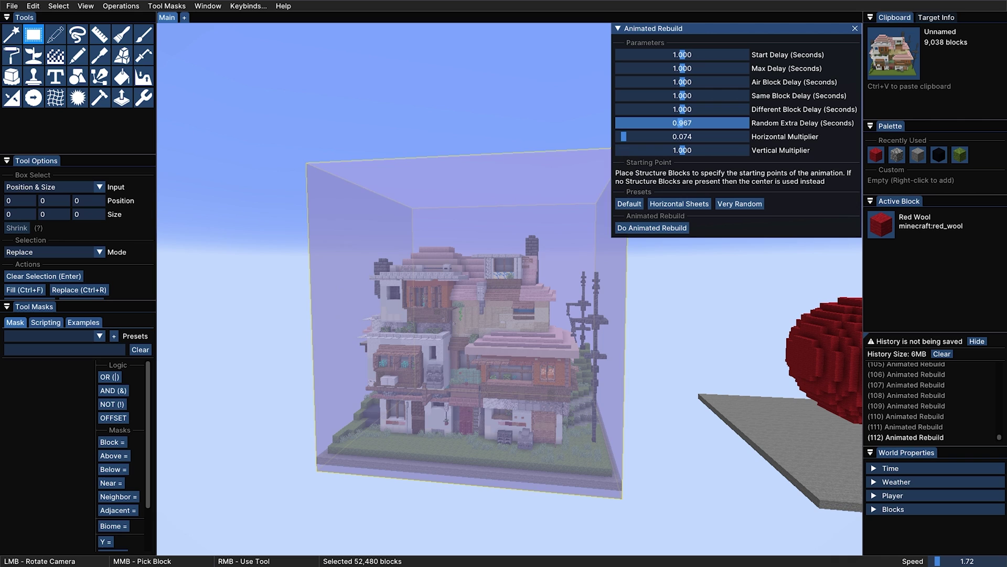
- Run the animated rebuild on the selected house with Random Extra Delay at 0.992 seconds and watch it from outside
left_click_drag(651, 294, 648, 336)
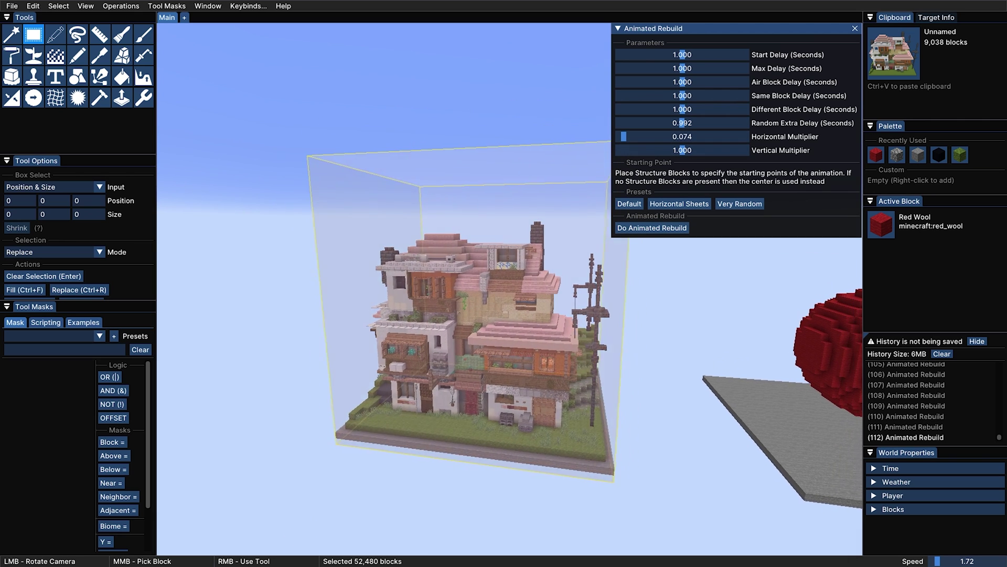
key("w")
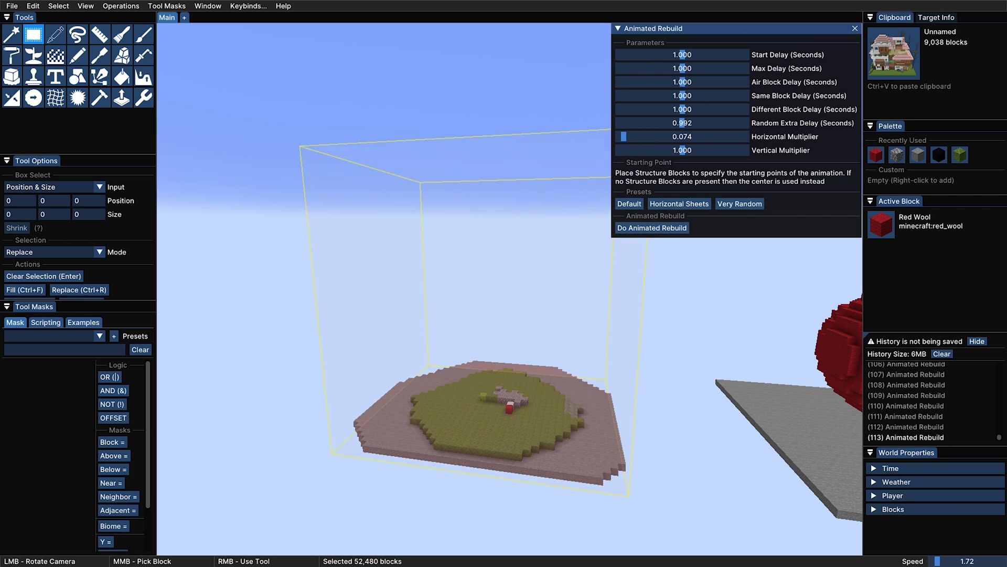
key("w")
left_click_drag(630, 294, 629, 320)
key("space")
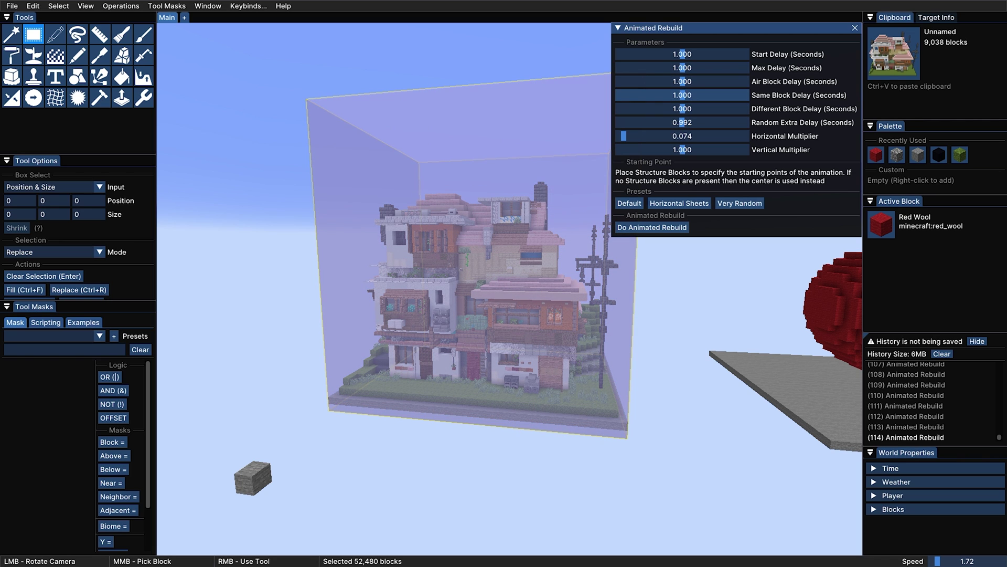
- Try a Max Delay of 0.000 seconds, and set it to 1.496 seconds
left_click(679, 68)
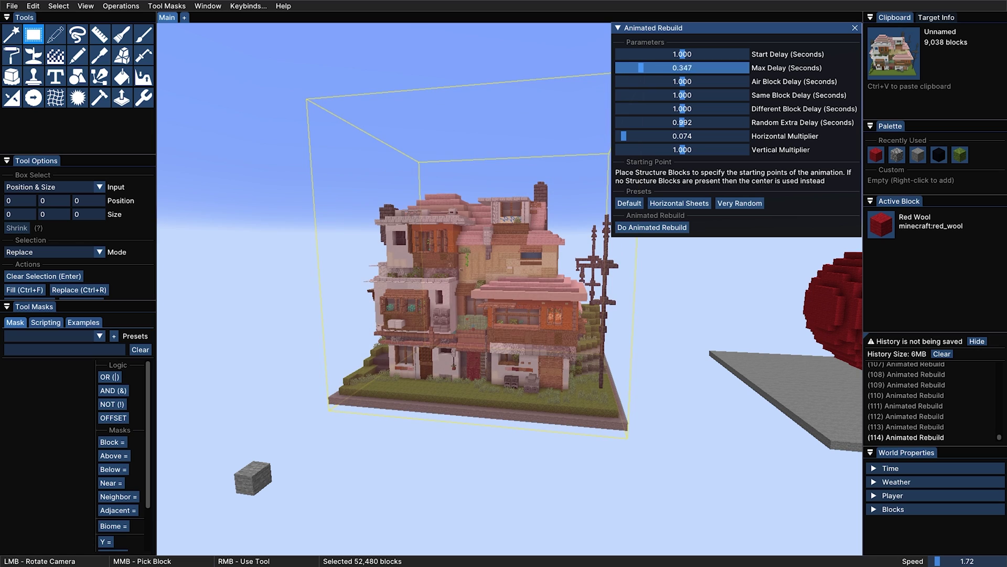
left_click_drag(641, 67, 619, 68)
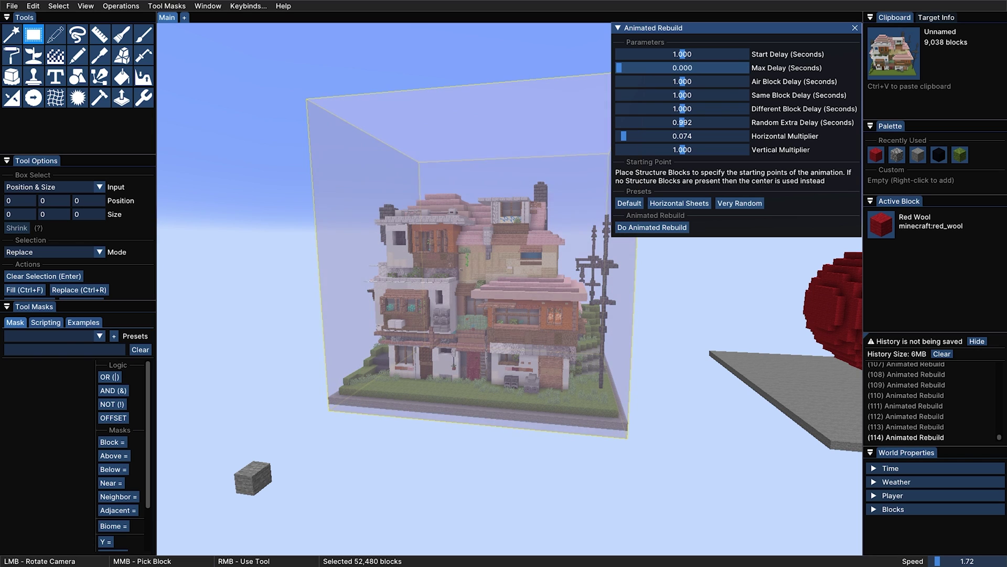
left_click_drag(645, 68, 717, 67)
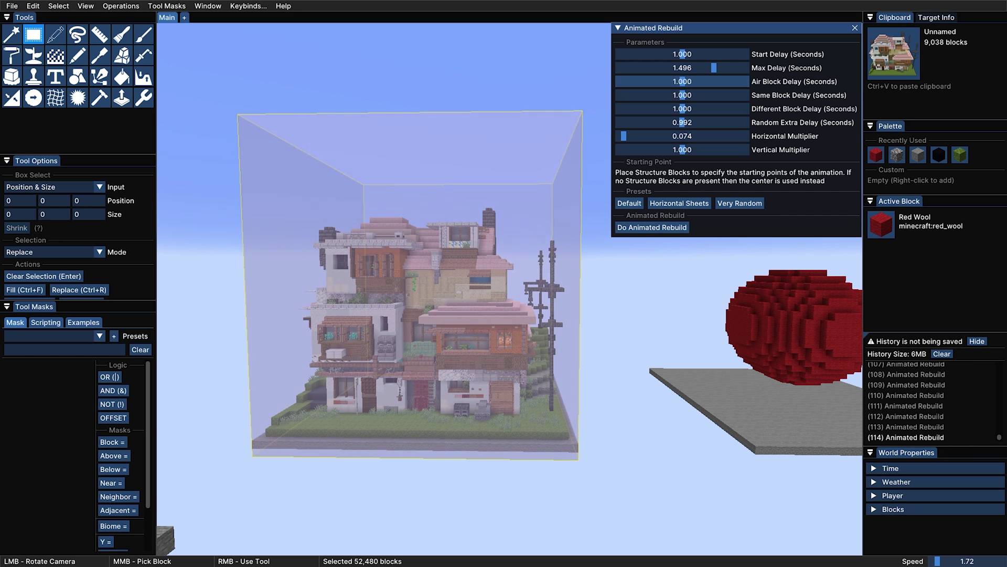
left_click_drag(577, 294, 551, 294)
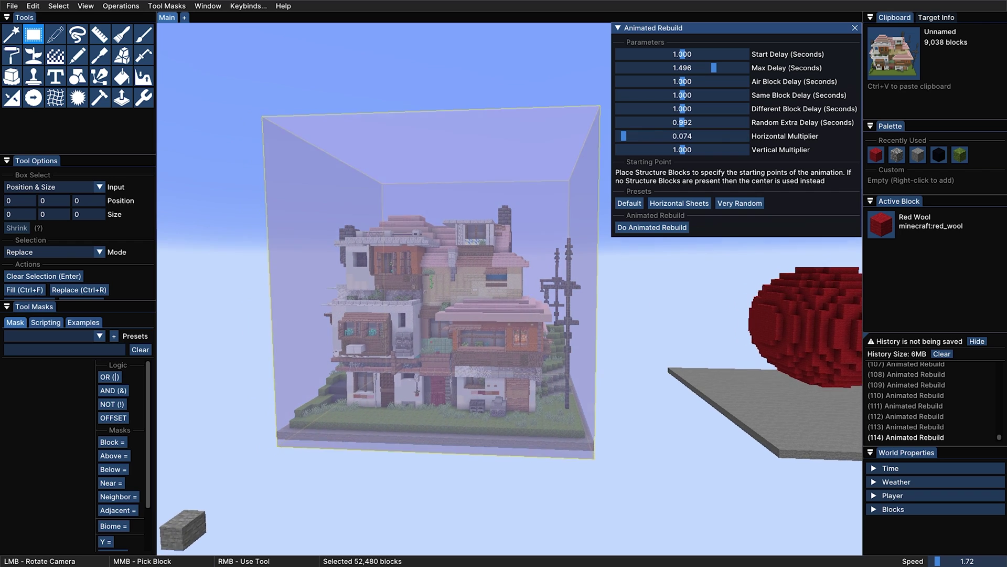
key("w")
key("space")
key("s")
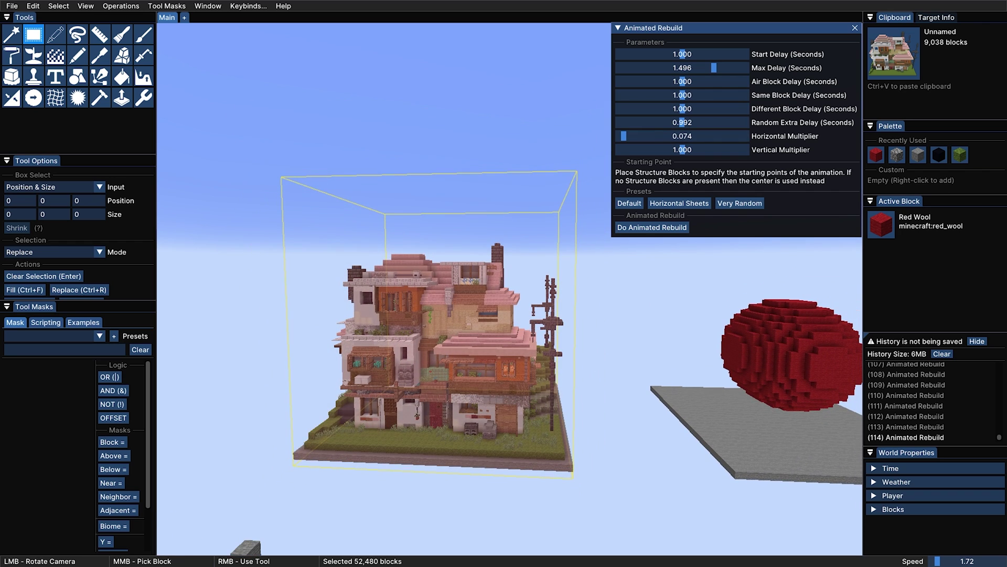
key("w")
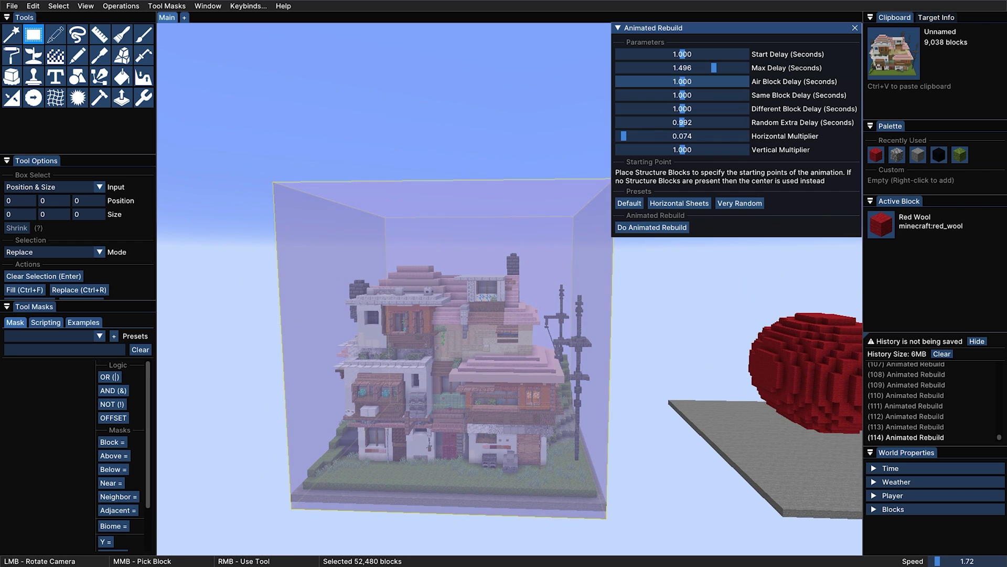
key("w")
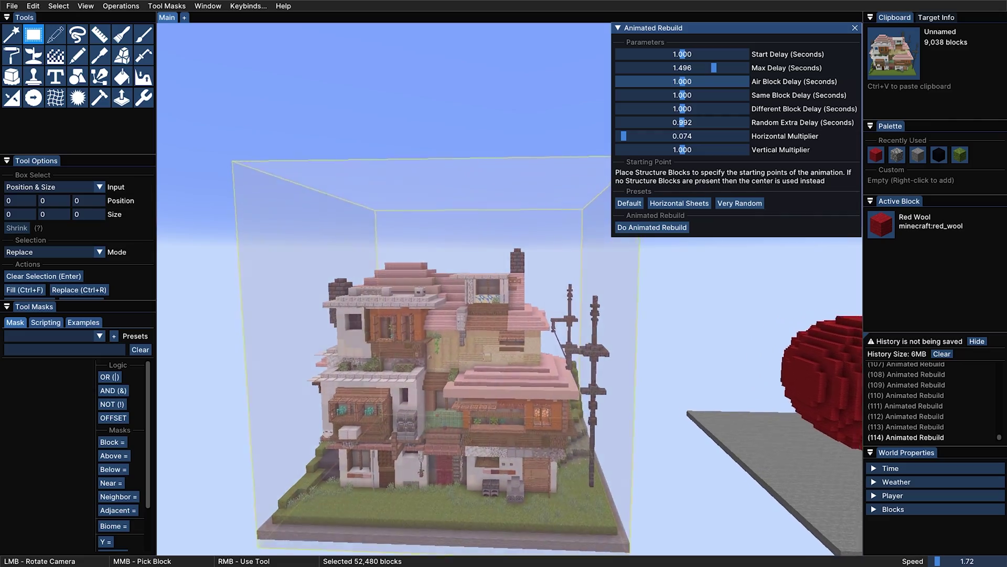
key("Shift_R")
key("w")
key("space")
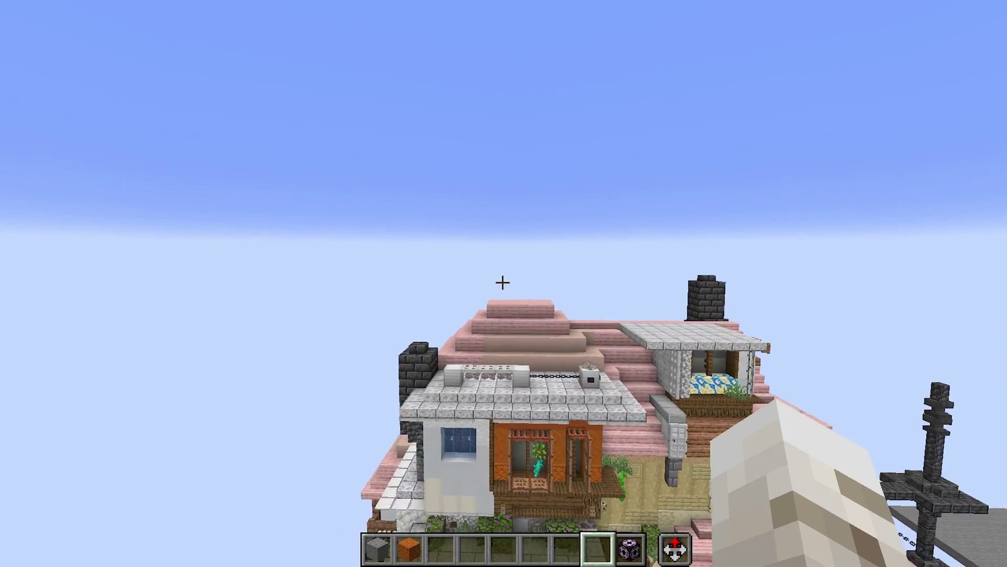
key("w")
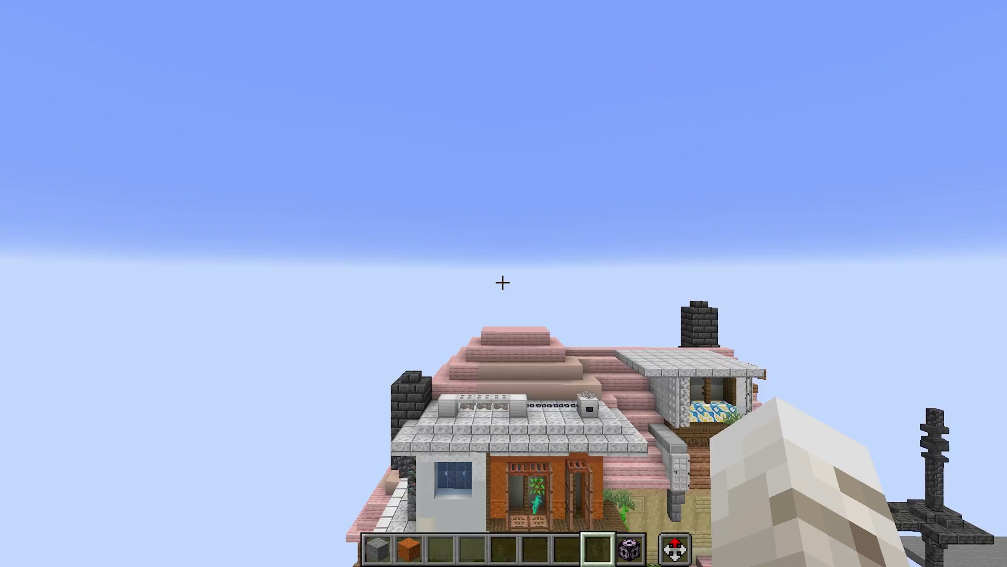
key("s")
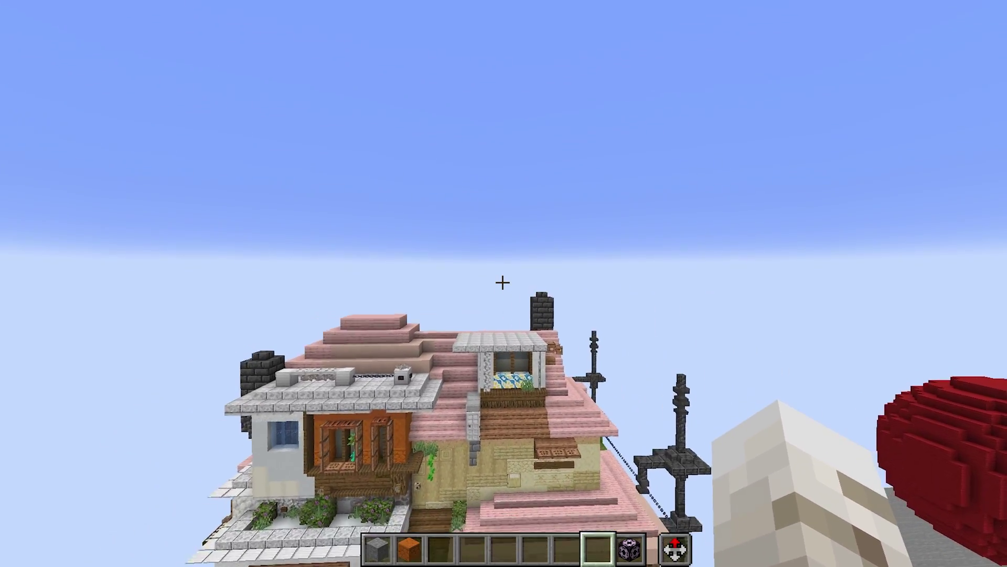
key("Tab")
left_click_drag(504, 288, 503, 367)
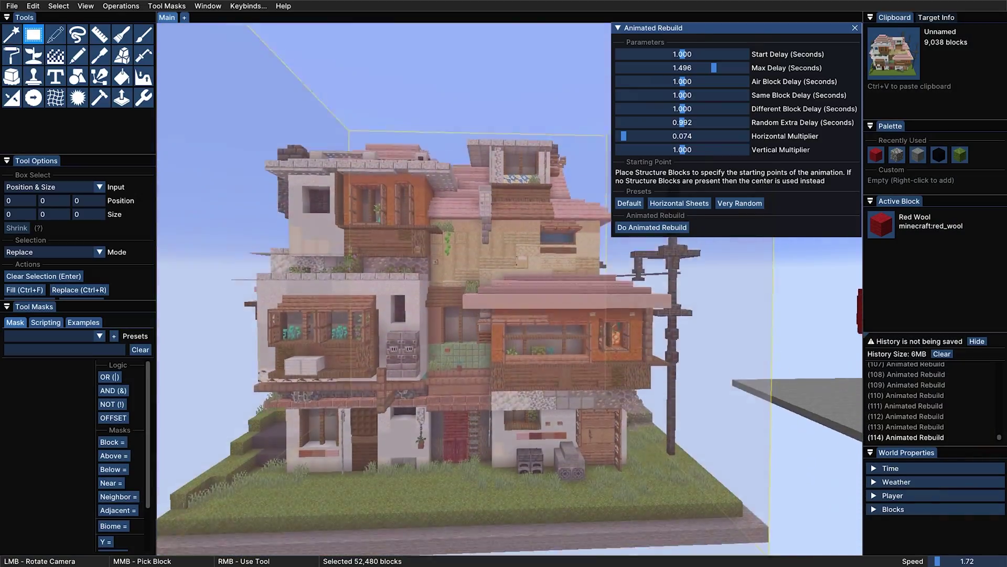
key("shift")
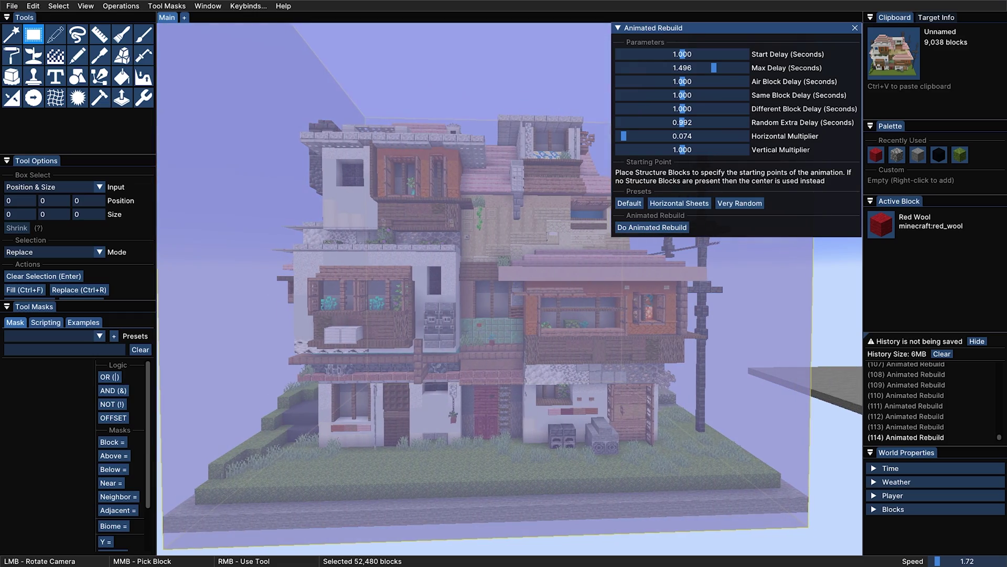
key("s")
key("d")
key("s")
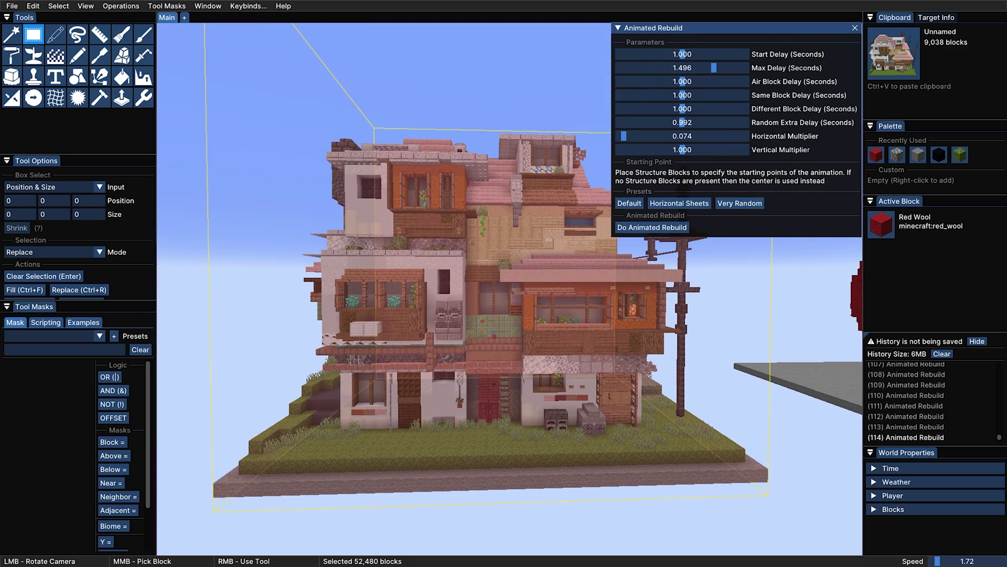
key("w")
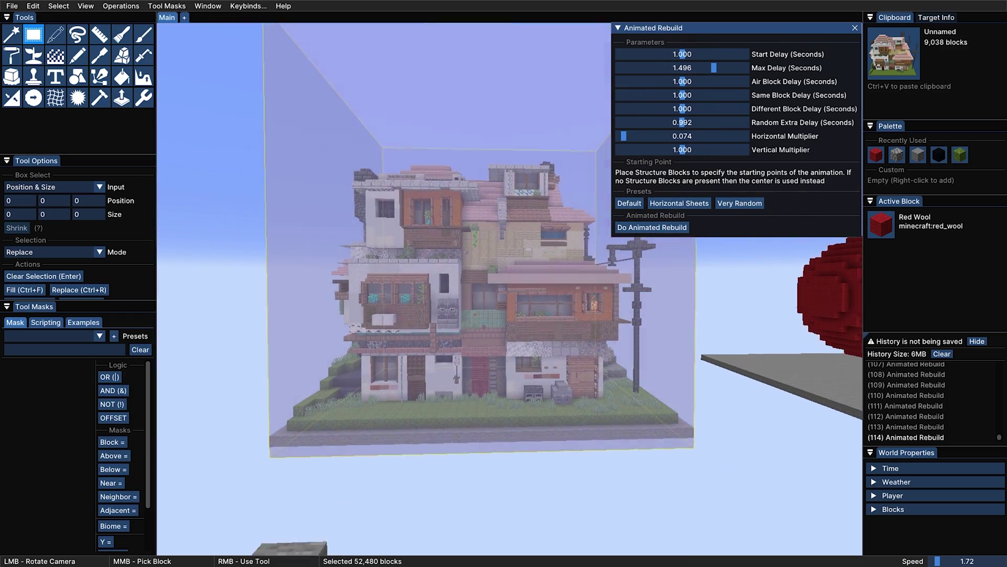
- Set the Air Block Delay of the house's animated rebuild to 1.017 seconds
key("s")
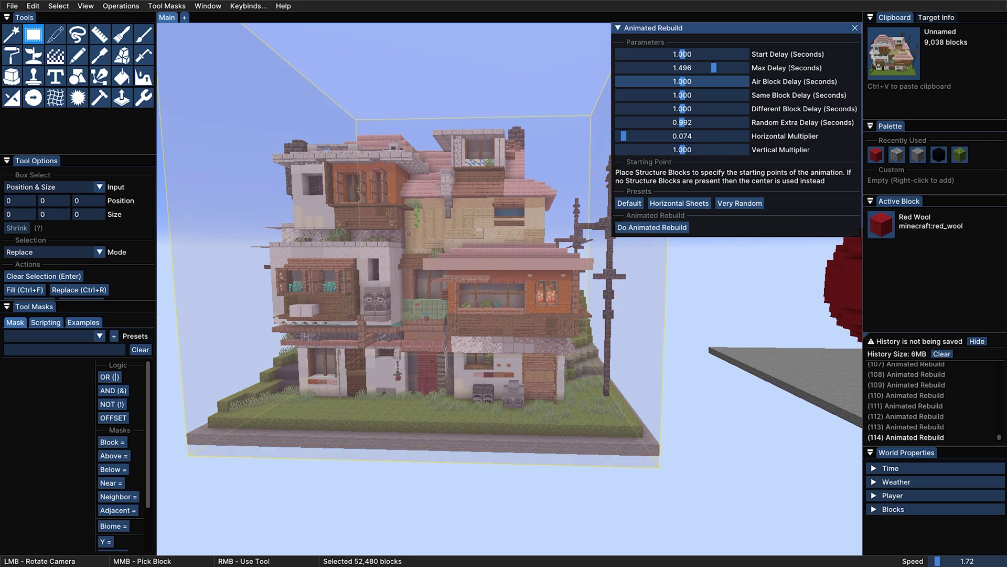
left_click_drag(683, 82, 681, 82)
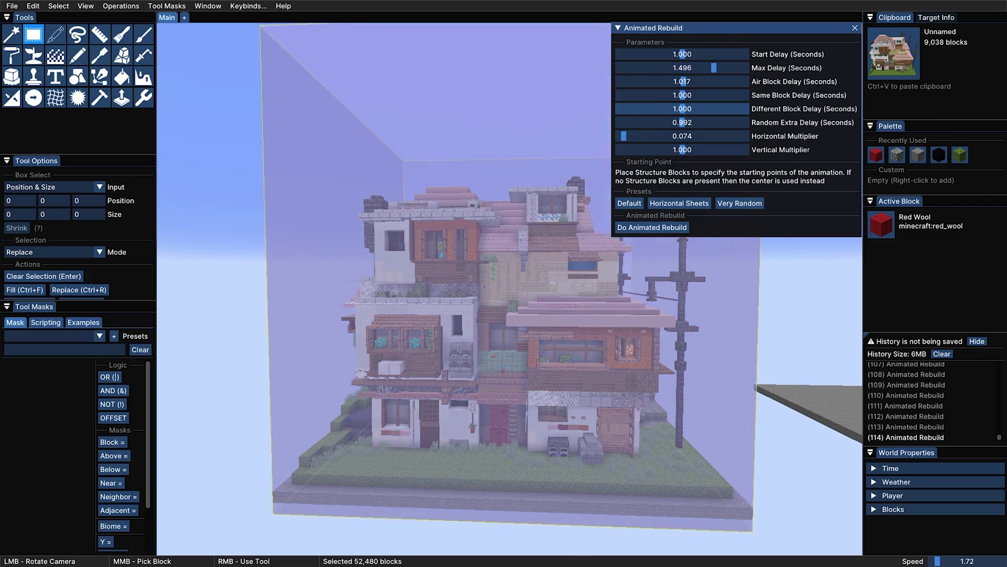
key("d")
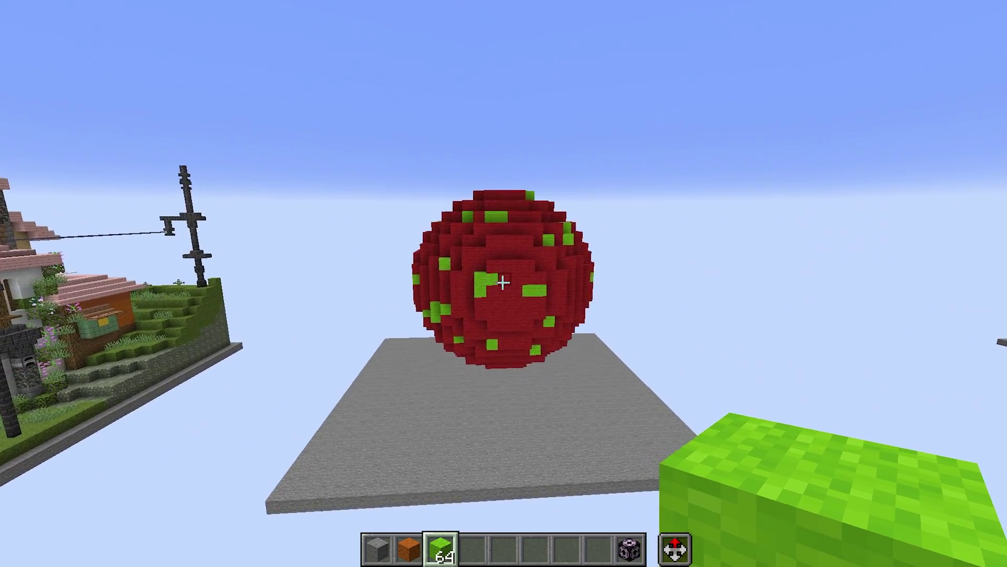
- Go to the green-spotted red sphere, select it with Magic Select, and lower the Same Block Delay
key("w")
key("a")
key("d")
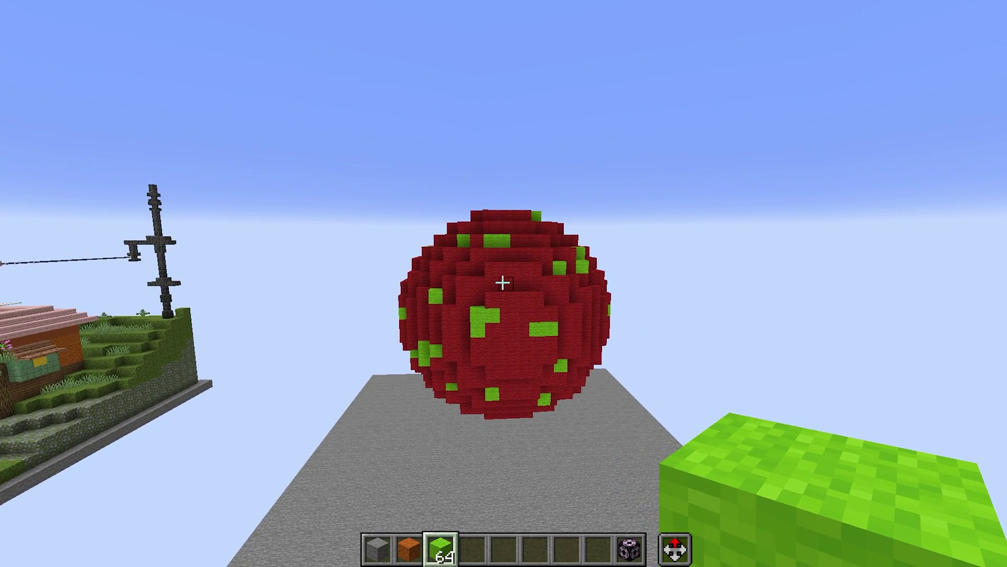
key("Shift_R")
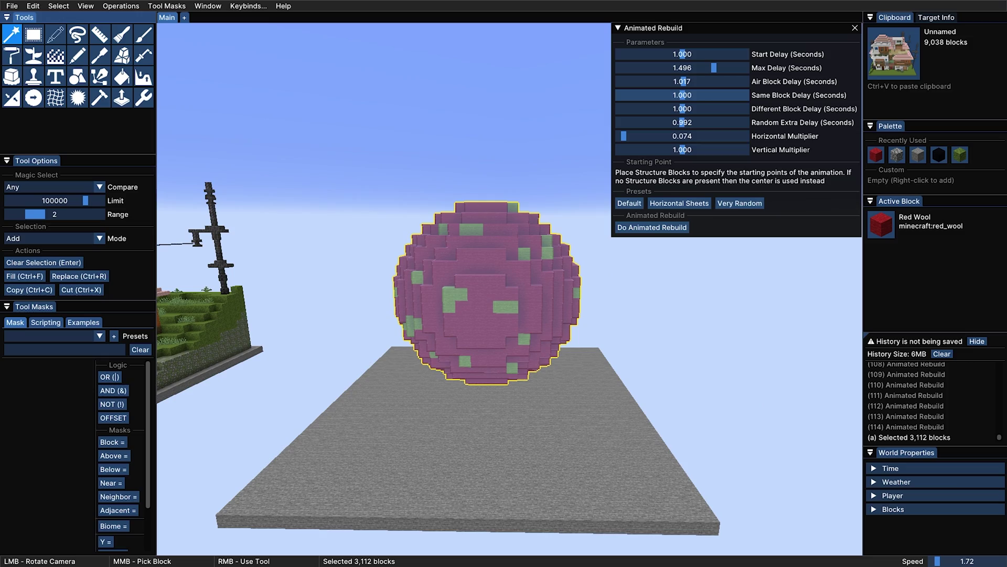
left_click_drag(683, 96, 635, 96)
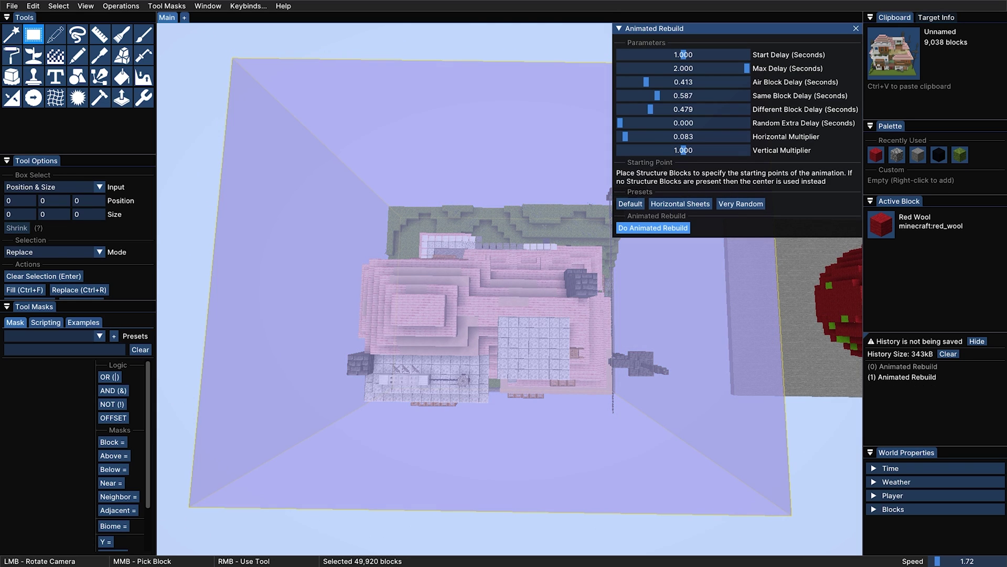
- Run the animated rebuild on the box-selected house with Random Extra Delay at 0.000 and again at 1.504 seconds
left_click(661, 227)
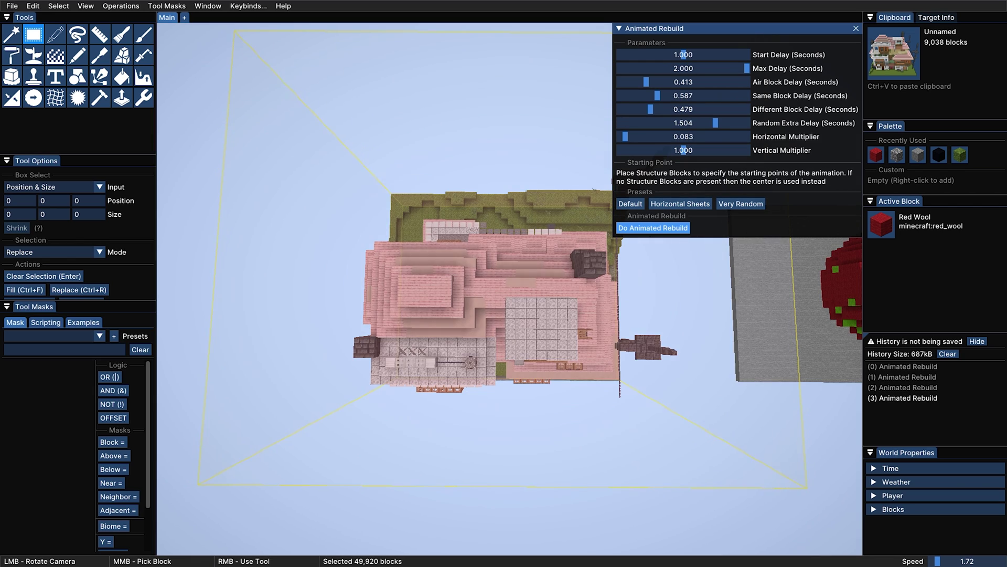
left_click(654, 228)
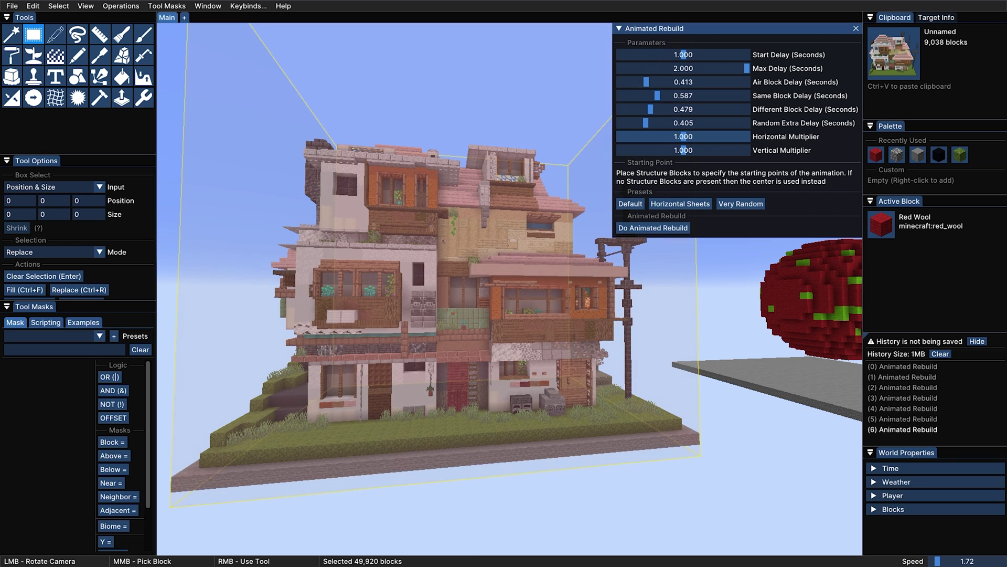
- Run the house rebuild once with a lowered Horizontal Multiplier and once with Horizontal Multiplier 1.000 and Vertical Multiplier 0.207
left_click_drag(683, 137, 625, 137)
left_click(653, 227)
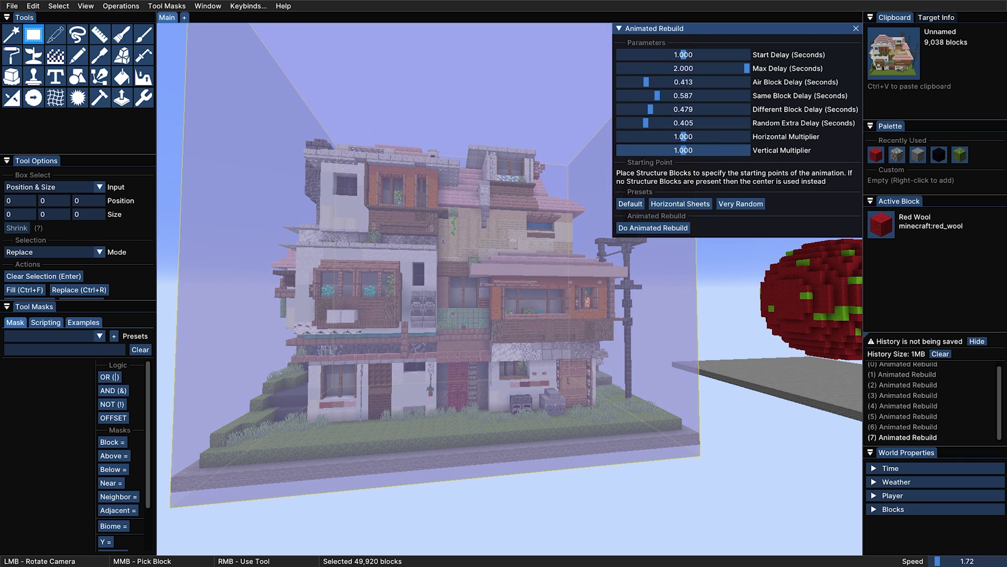
left_click_drag(628, 150, 630, 150)
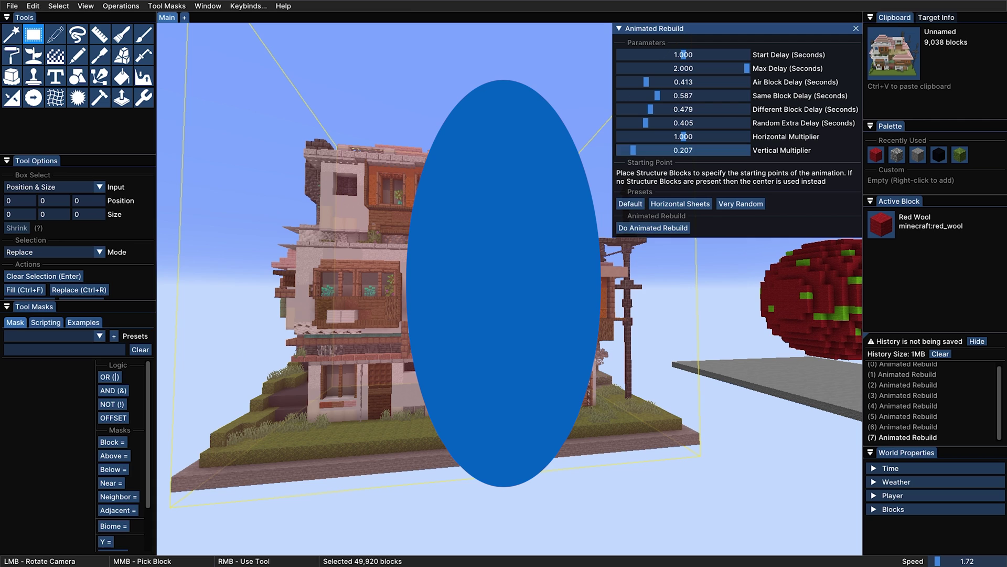
left_click(653, 228)
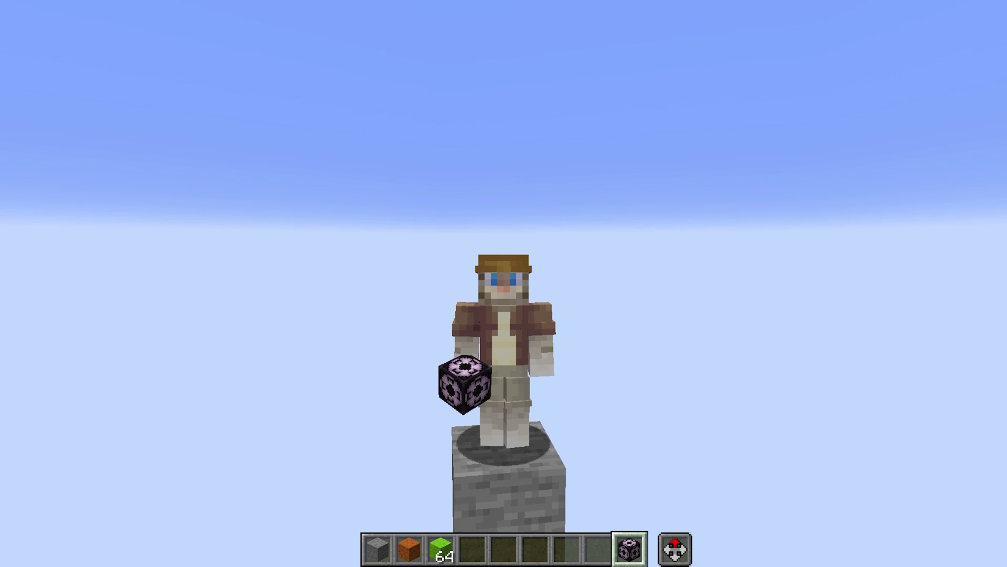
key("c")
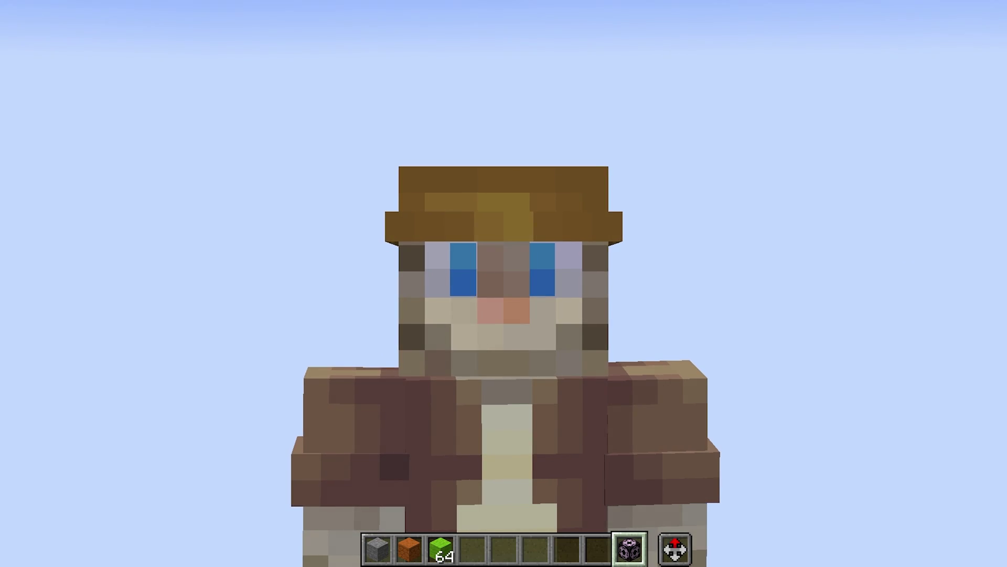
scroll(504, 283, "down", 2)
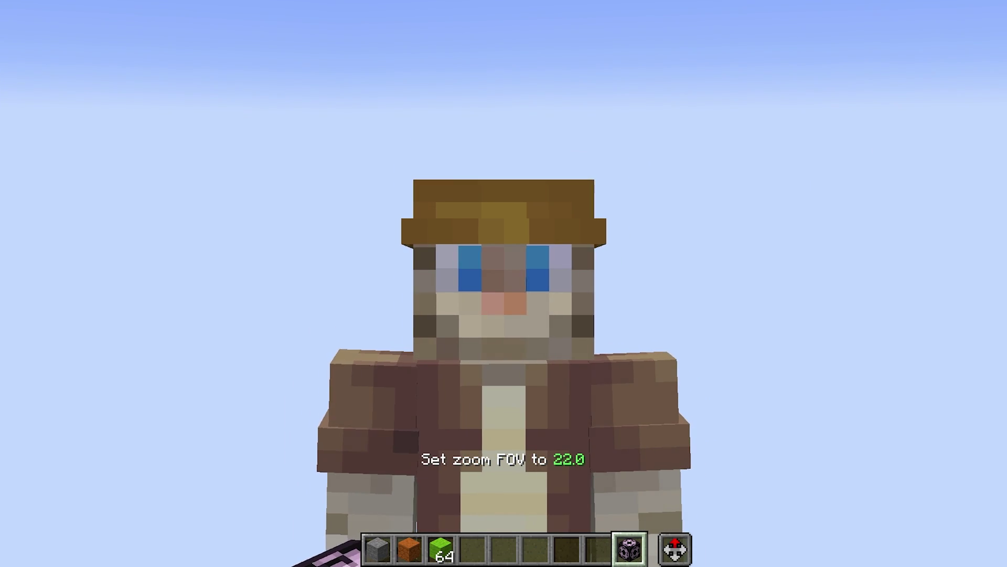
key("c")
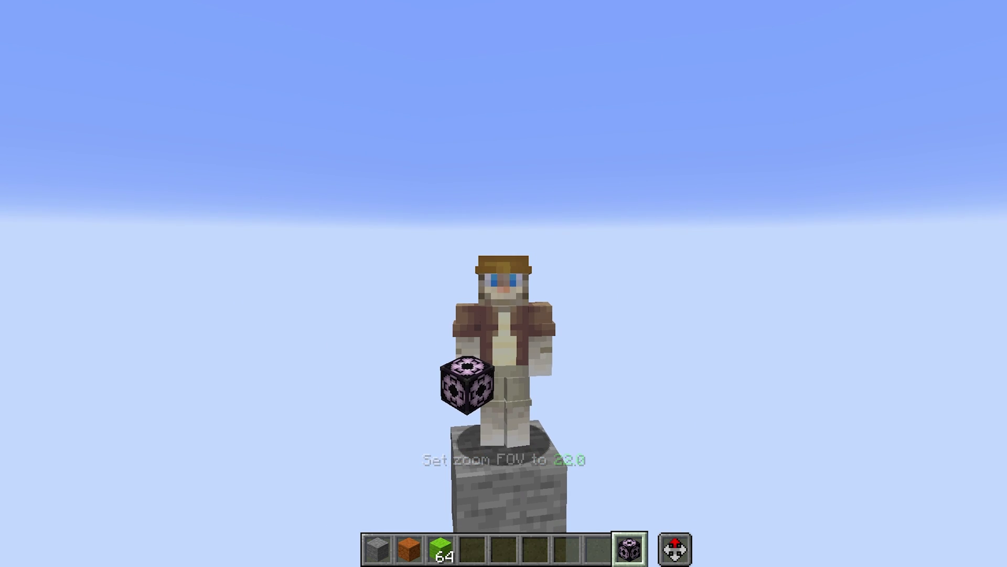